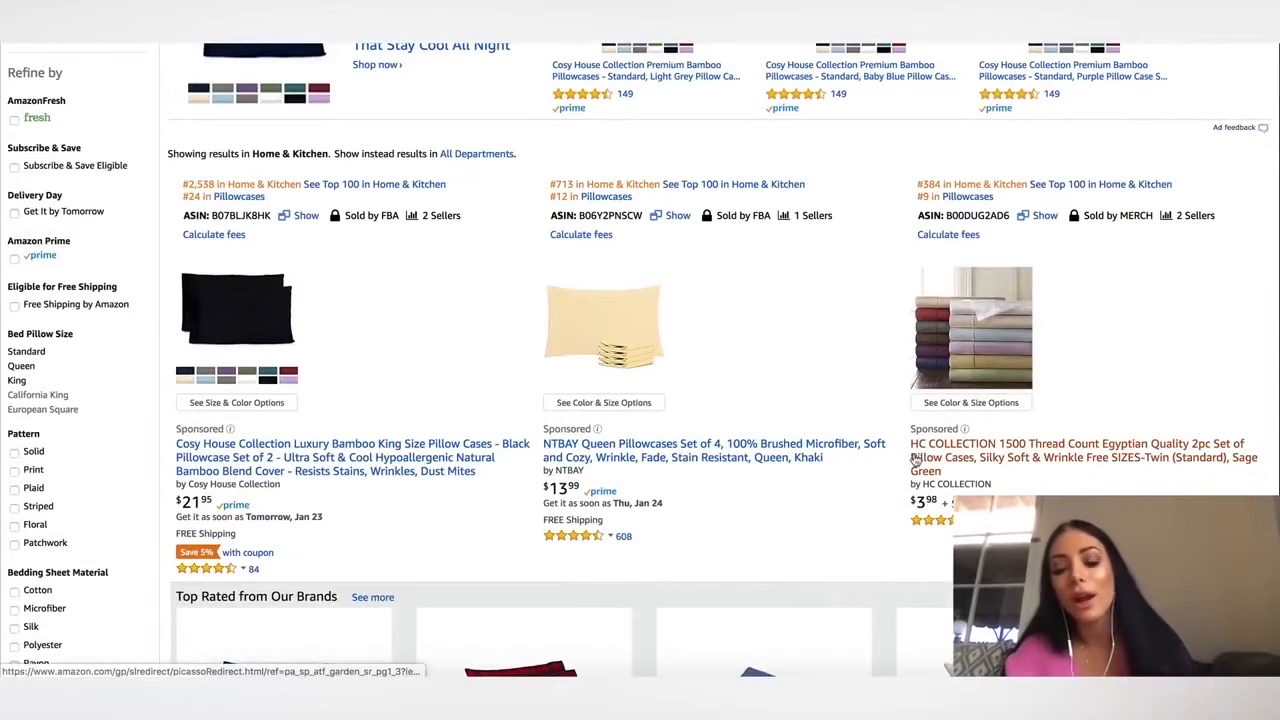
Step: Open the Cosy House Collection bamboo king size pillowcase listing and highlight its Best Sellers Rank in Home & Kitchen
{"action": "left_click", "coordinate": [398, 460]}
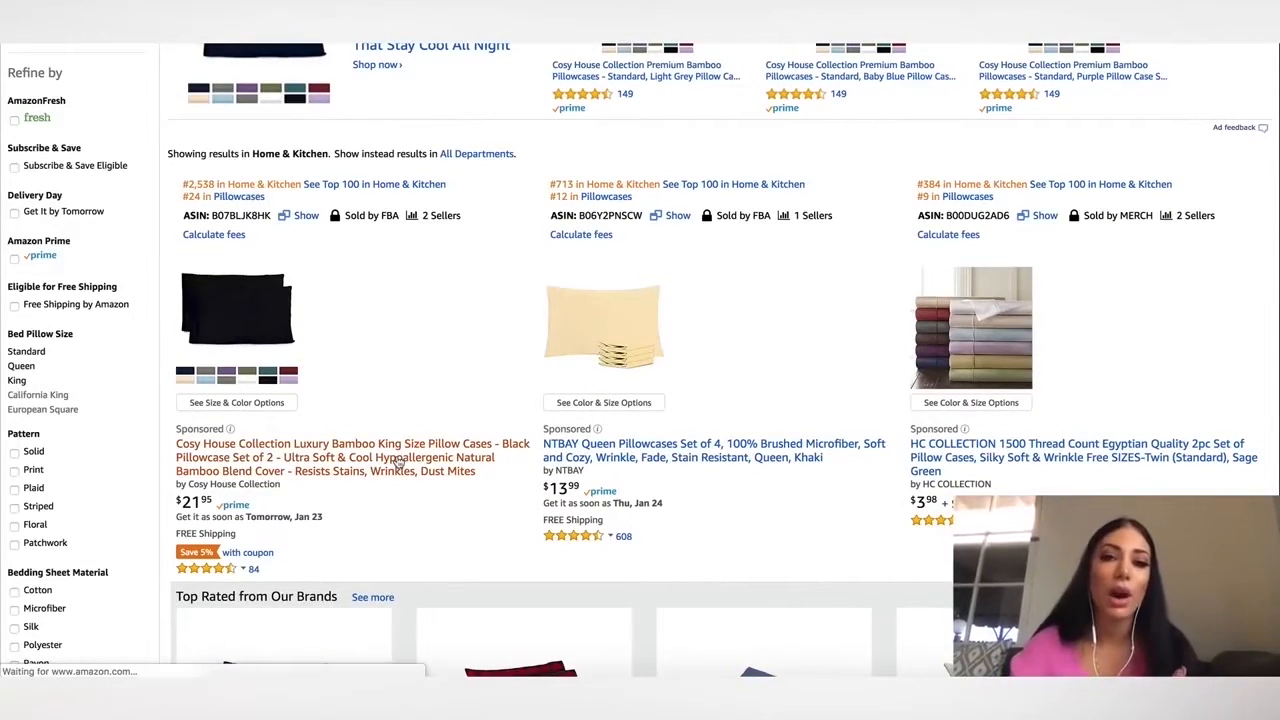
{"action": "scroll", "coordinate": [606, 411], "scroll_direction": "down", "scroll_amount": 5}
{"action": "scroll", "coordinate": [606, 411], "scroll_direction": "down", "scroll_amount": 20}
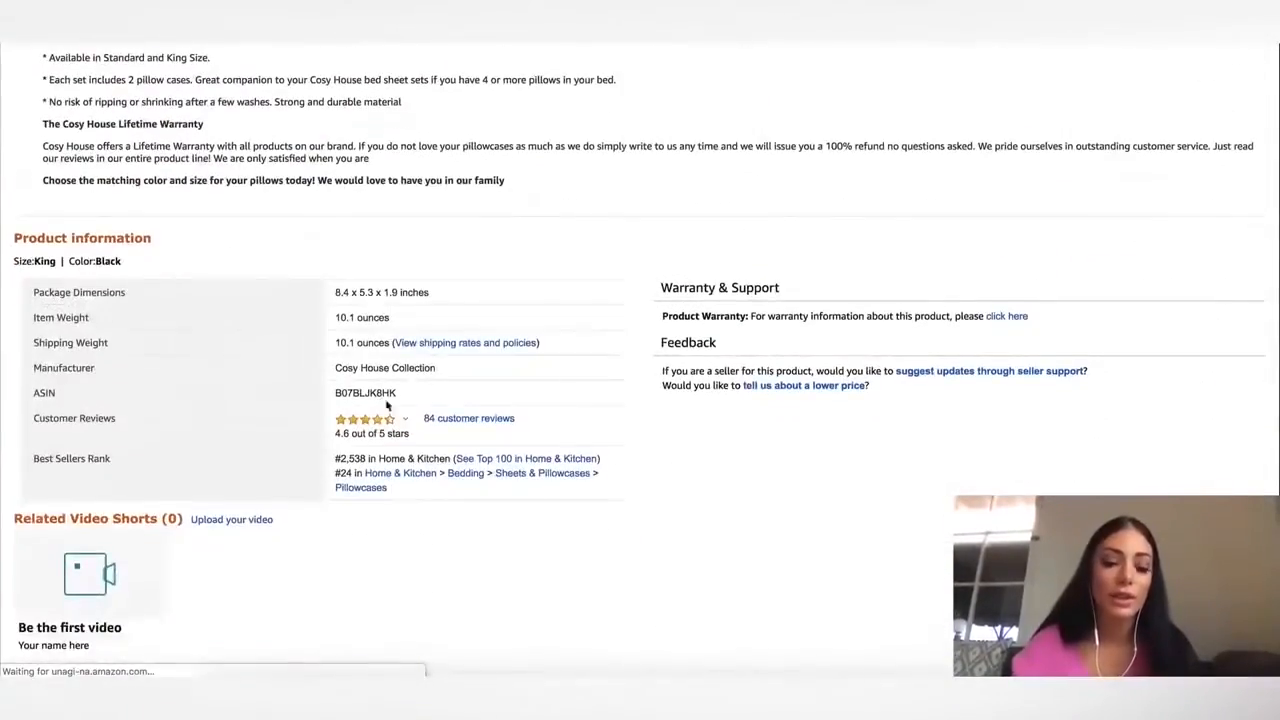
{"action": "scroll", "coordinate": [360, 405], "scroll_direction": "down", "scroll_amount": 2}
{"action": "left_click_drag", "start_coordinate": [336, 394], "coordinate": [453, 393]}
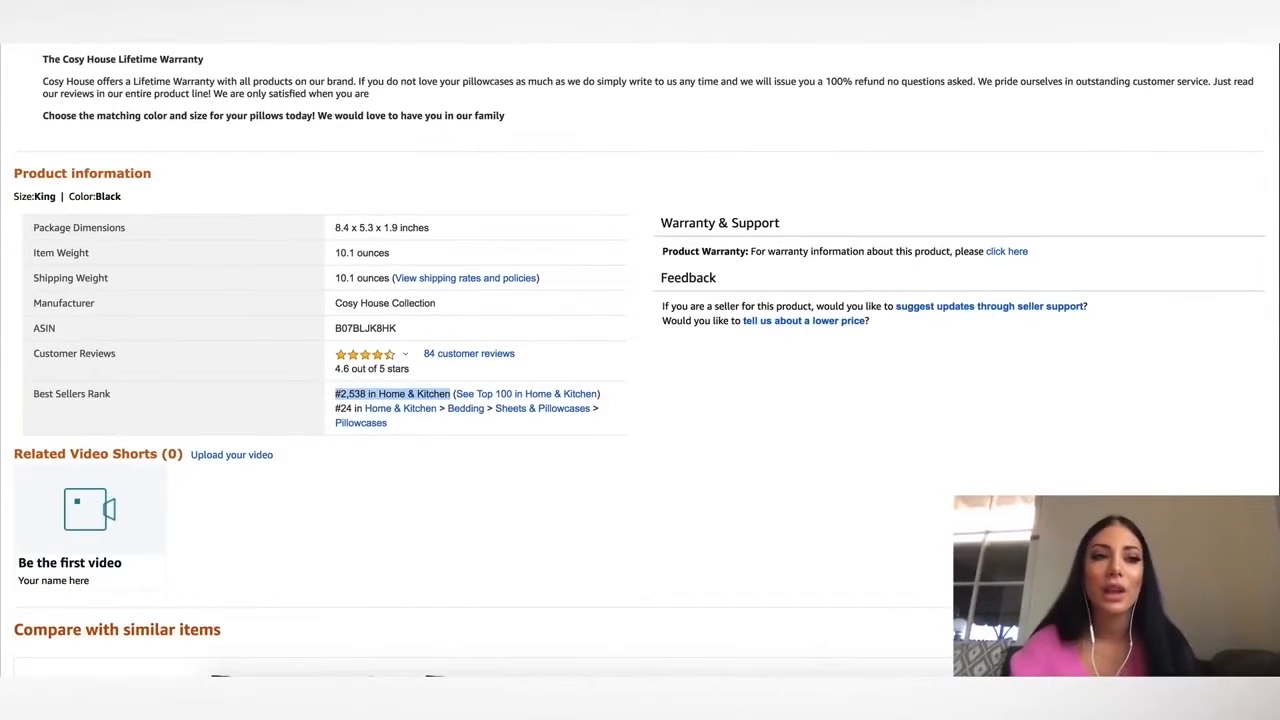
Step: Return to the pillow case search results and run Helium 10's Xray product research on them
{"action": "key", "text": "alt+Left"}
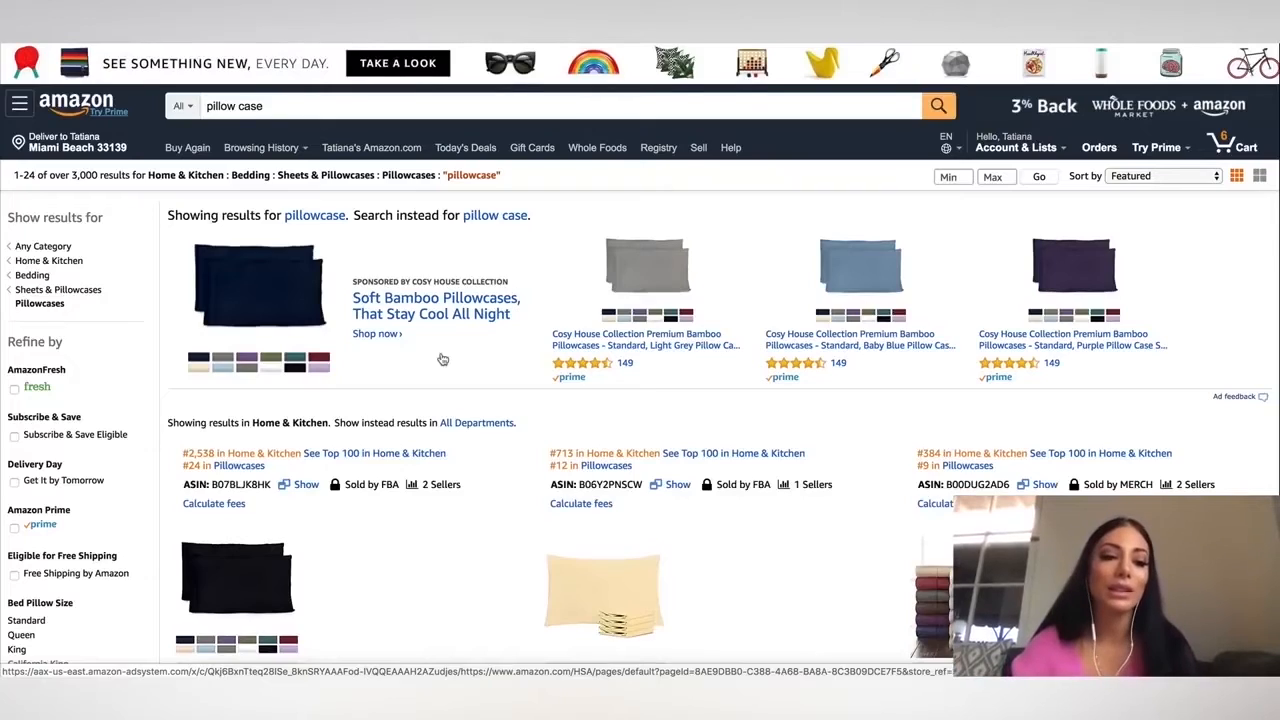
{"action": "scroll", "coordinate": [443, 359], "scroll_direction": "down", "scroll_amount": 1}
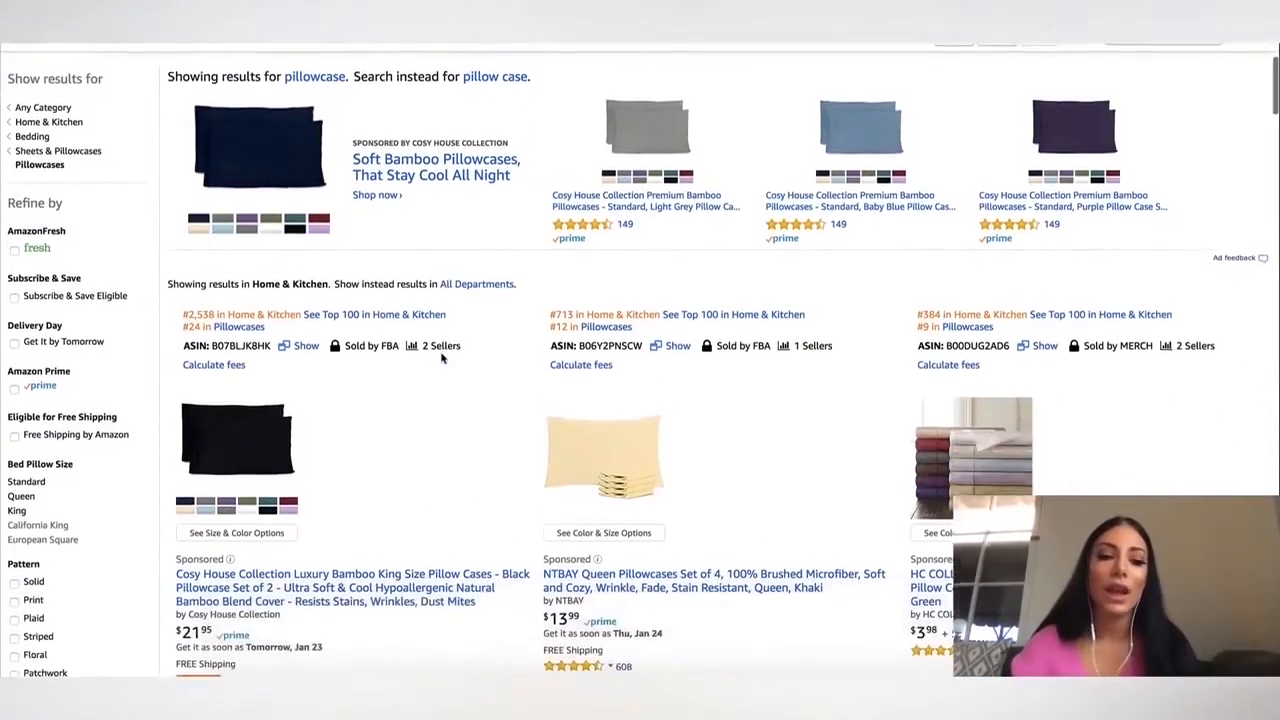
{"action": "scroll", "coordinate": [443, 359], "scroll_direction": "up", "scroll_amount": 1}
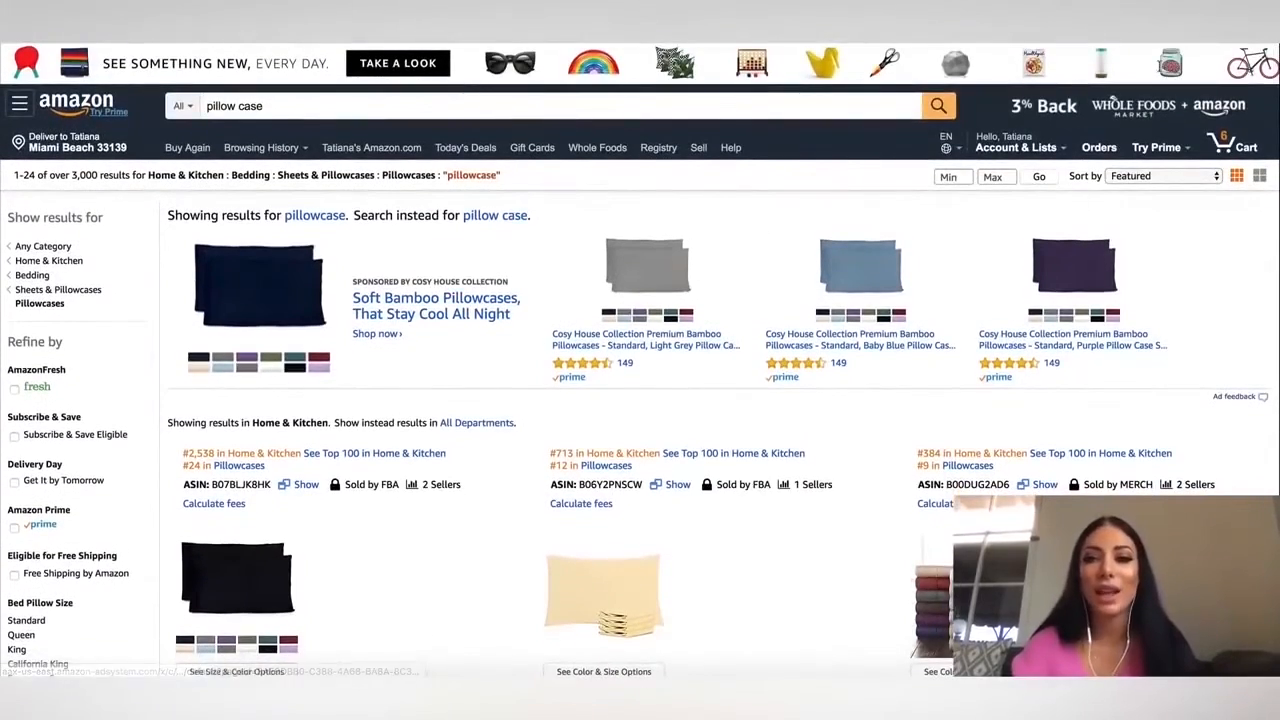
{"action": "left_click", "coordinate": [1199, 10]}
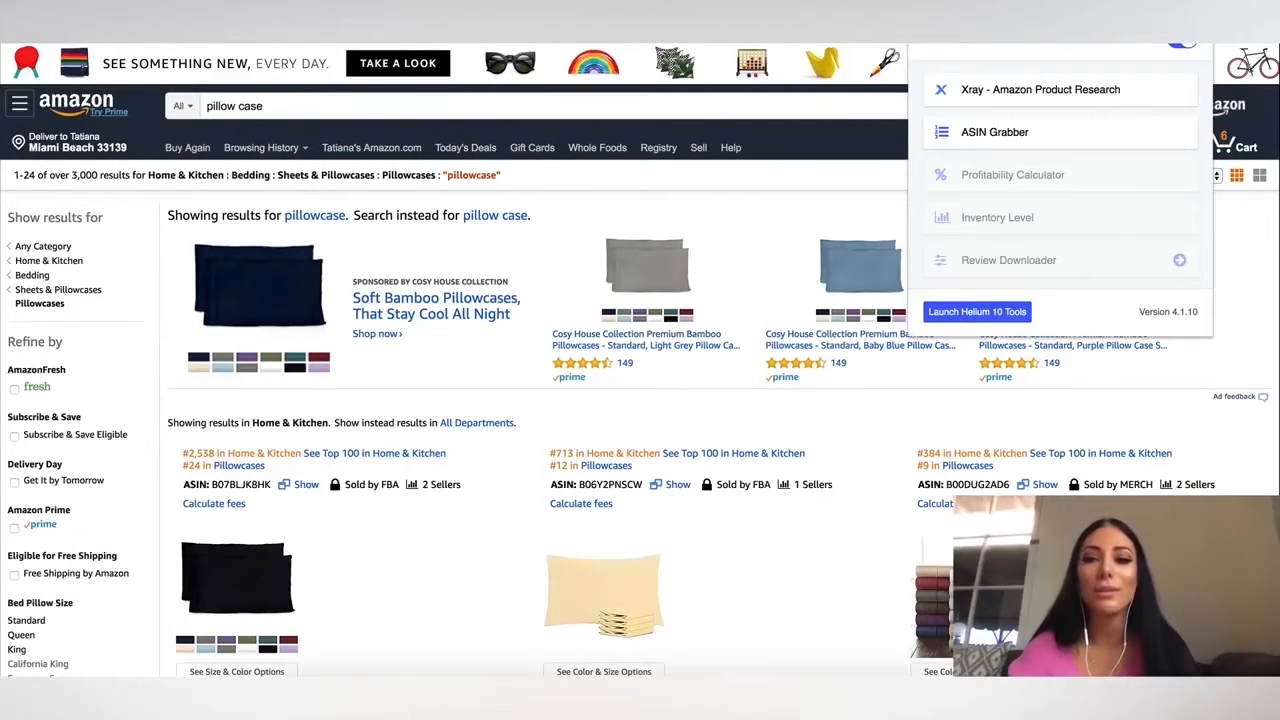
{"action": "left_click", "coordinate": [1084, 103]}
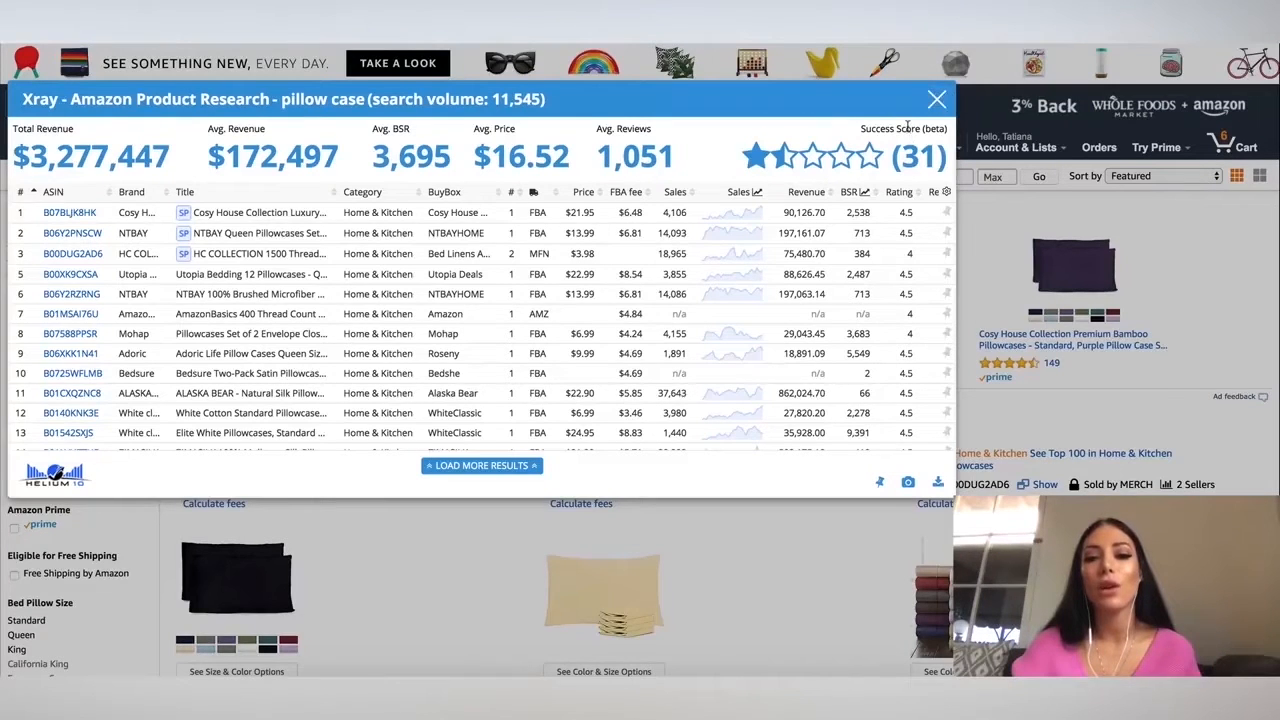
{"action": "mouse_move", "coordinate": [907, 126]}
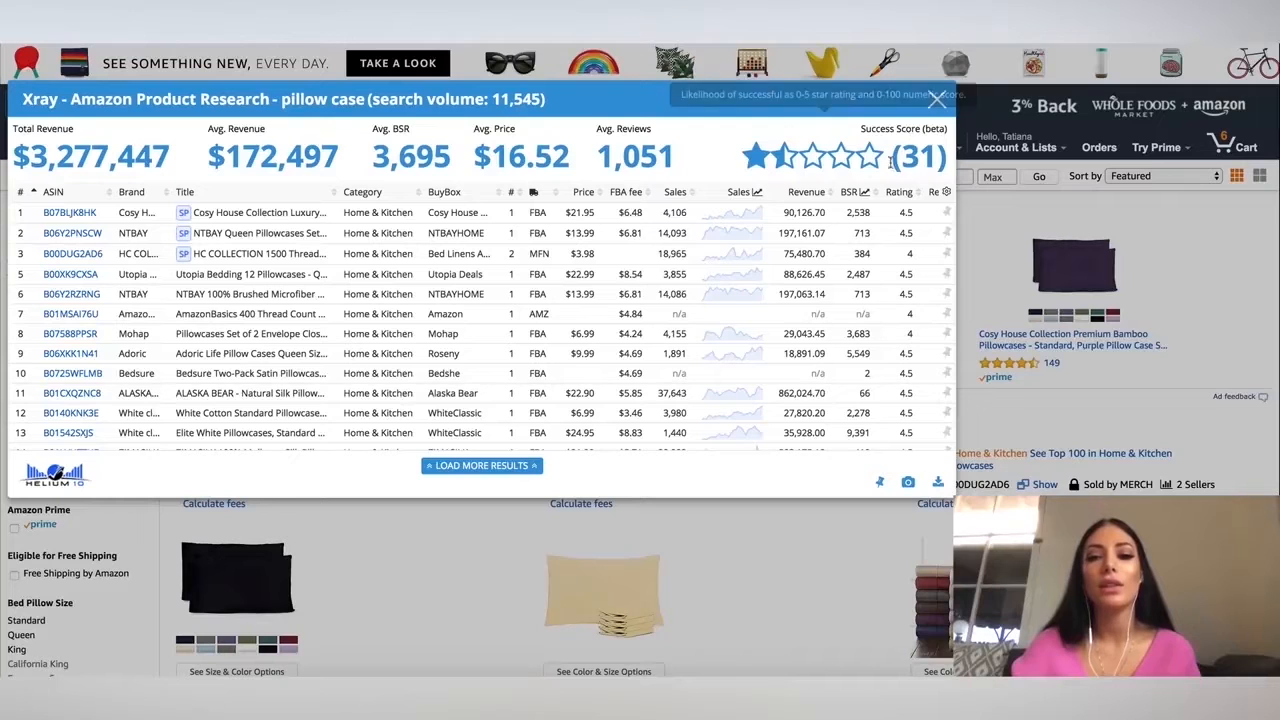
{"action": "mouse_move", "coordinate": [779, 159]}
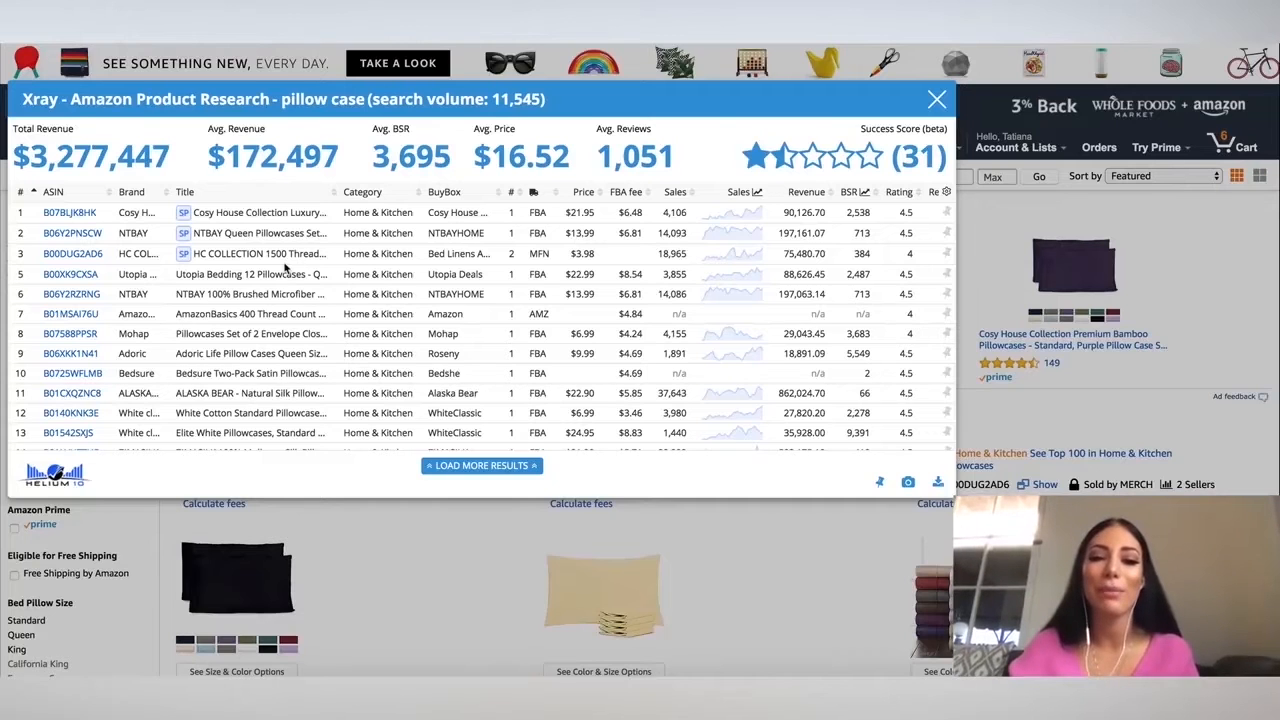
Step: Load more results into the Xray table and bring its review count column into view
{"action": "scroll", "coordinate": [285, 267], "scroll_direction": "down", "scroll_amount": 2}
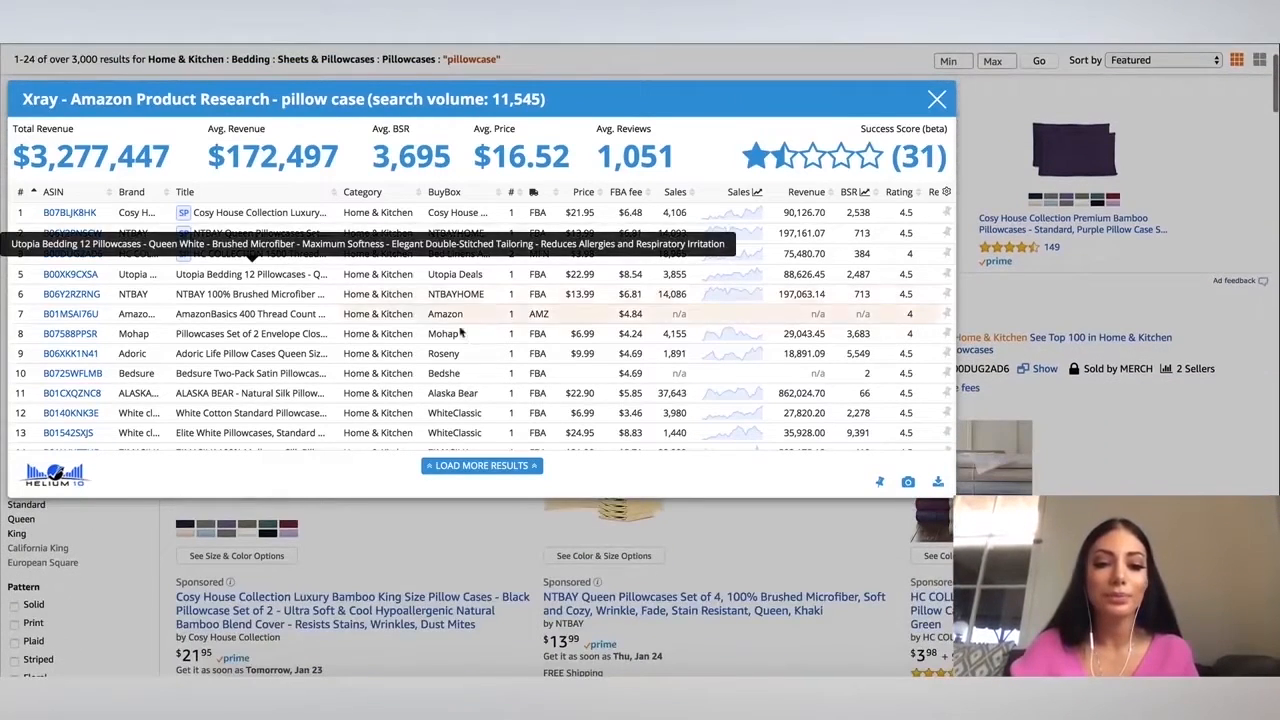
{"action": "left_click", "coordinate": [452, 466]}
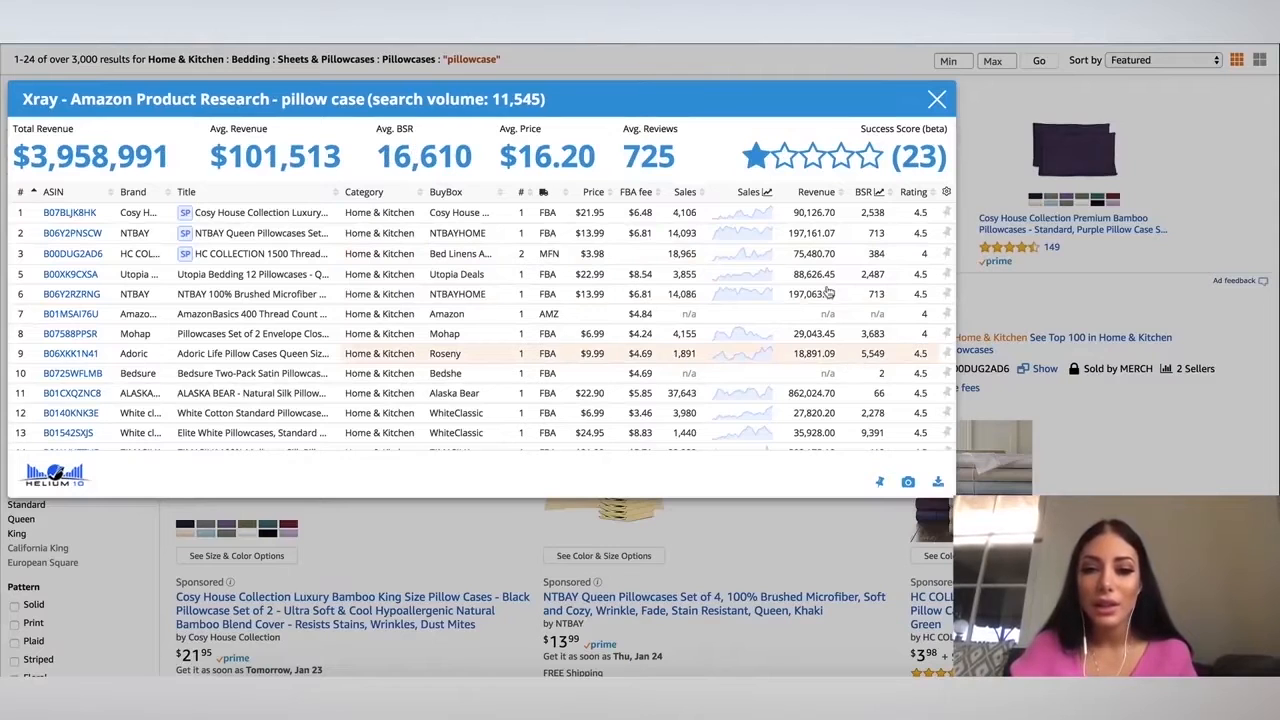
{"action": "scroll", "coordinate": [830, 287], "scroll_direction": "right", "scroll_amount": 2}
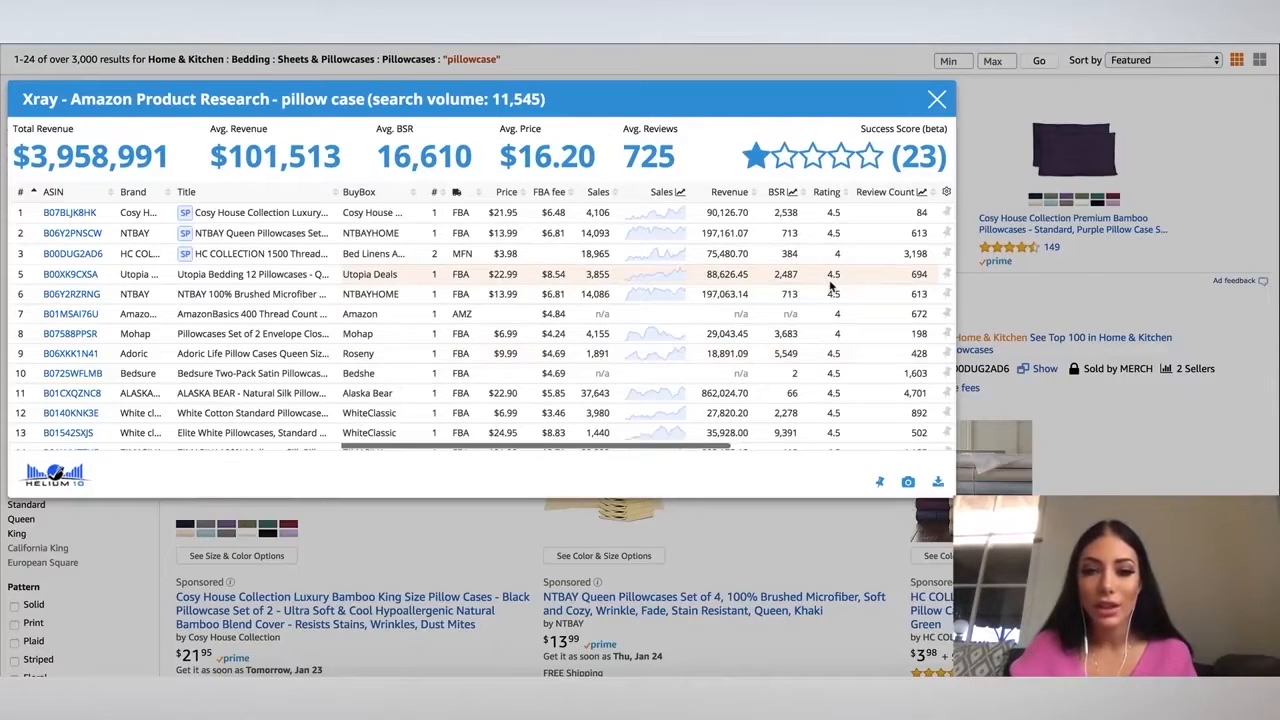
{"action": "scroll", "coordinate": [830, 287], "scroll_direction": "right", "scroll_amount": 1}
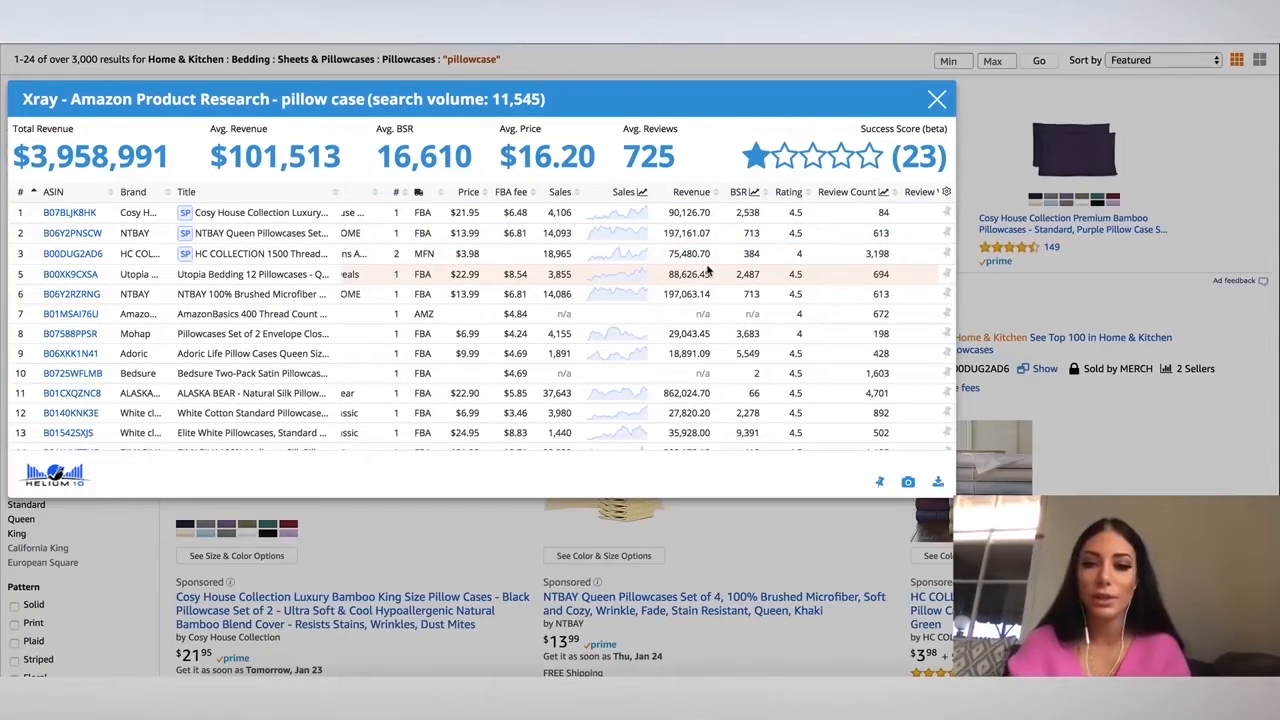
Step: Examine the review counts and revenues of the pillowcase products further down the Xray table
{"action": "scroll", "coordinate": [706, 262], "scroll_direction": "down", "scroll_amount": 1}
{"action": "scroll", "coordinate": [706, 264], "scroll_direction": "down", "scroll_amount": 1}
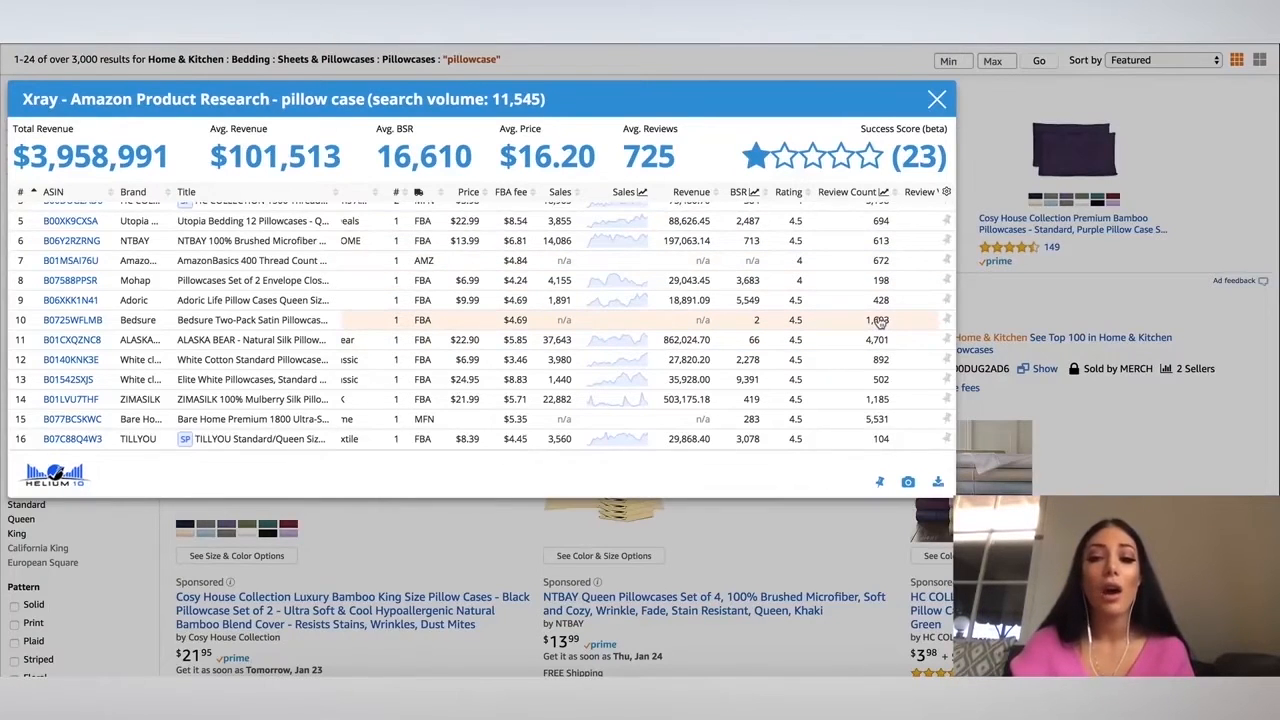
{"action": "scroll", "coordinate": [878, 321], "scroll_direction": "down", "scroll_amount": 2}
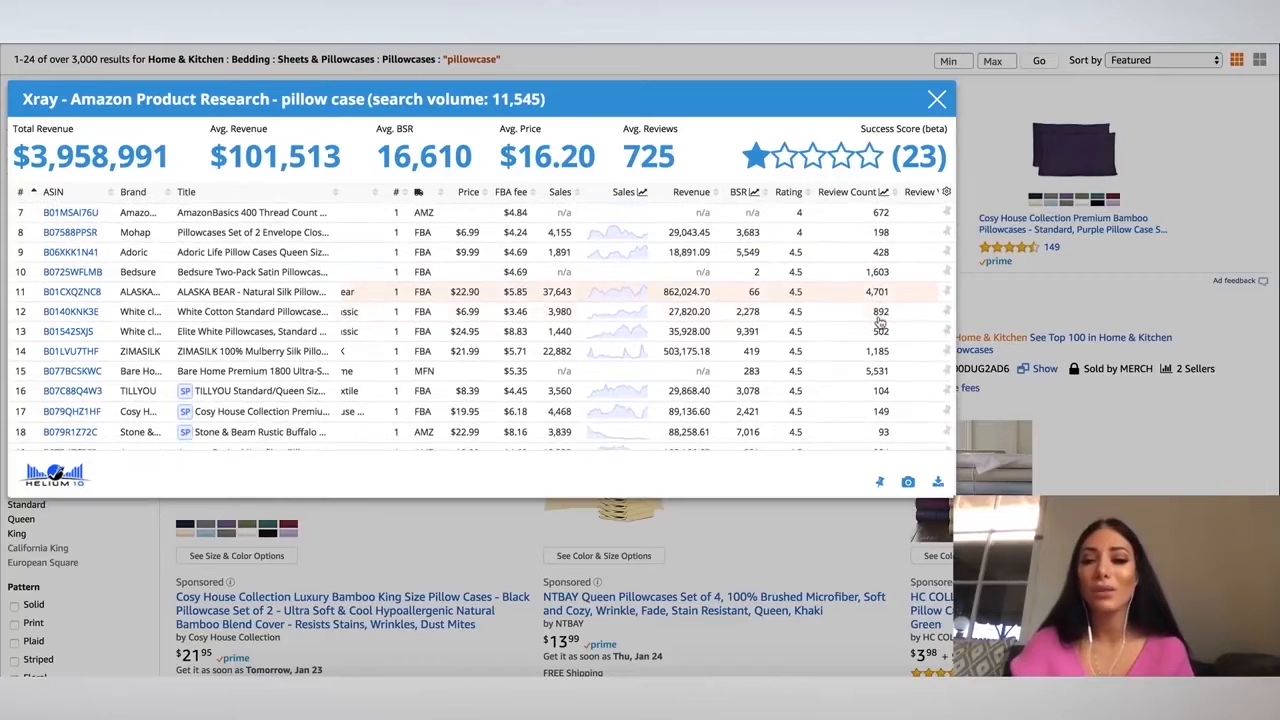
{"action": "scroll", "coordinate": [880, 321], "scroll_direction": "down", "scroll_amount": 1}
{"action": "scroll", "coordinate": [880, 321], "scroll_direction": "down", "scroll_amount": 1}
{"action": "scroll", "coordinate": [880, 321], "scroll_direction": "down", "scroll_amount": 1}
{"action": "scroll", "coordinate": [880, 322], "scroll_direction": "down", "scroll_amount": 1}
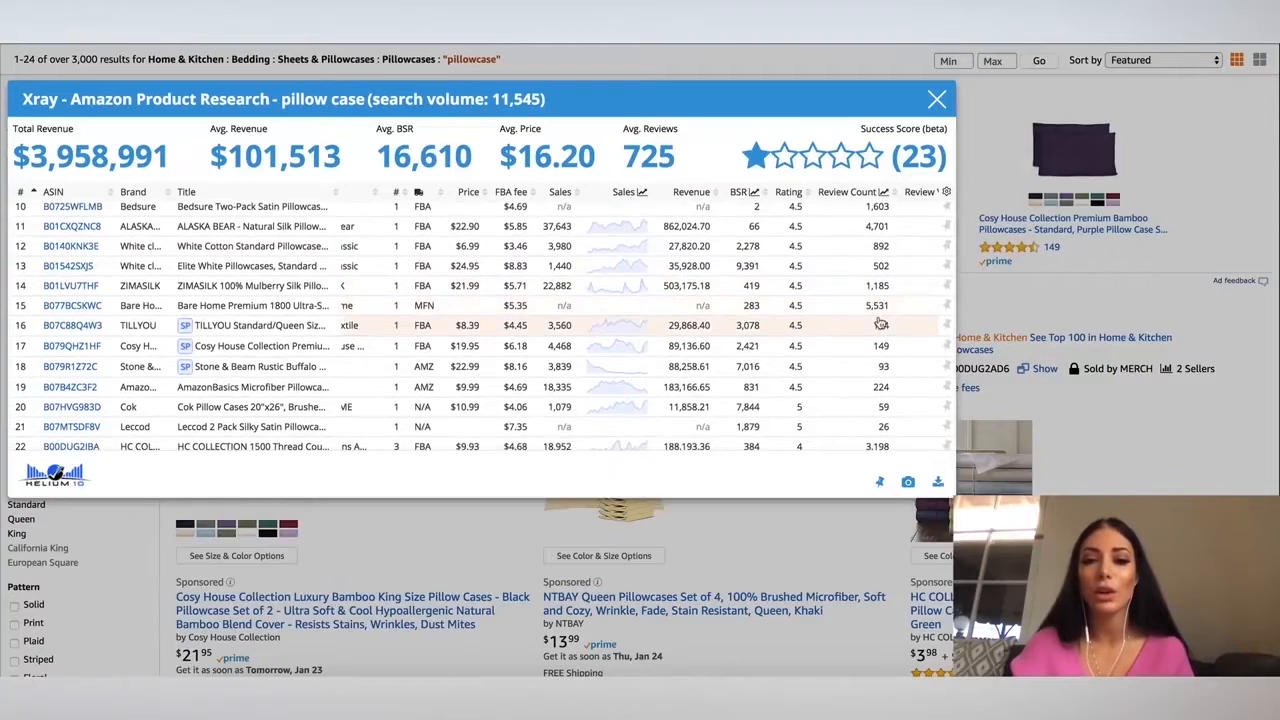
{"action": "scroll", "coordinate": [880, 322], "scroll_direction": "down", "scroll_amount": 1}
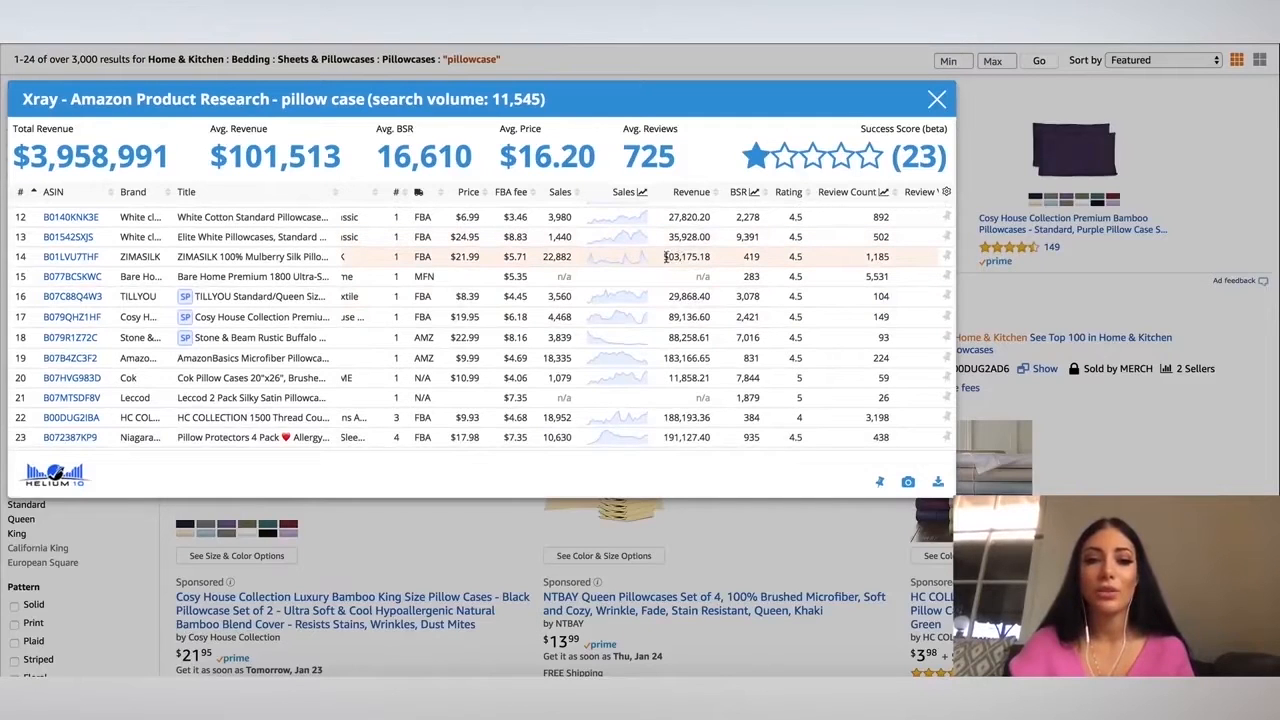
Step: Highlight the revenue of the ZIMASILK mulberry silk pillowcase in the Xray table and preview the product
{"action": "left_click_drag", "start_coordinate": [664, 257], "coordinate": [712, 257]}
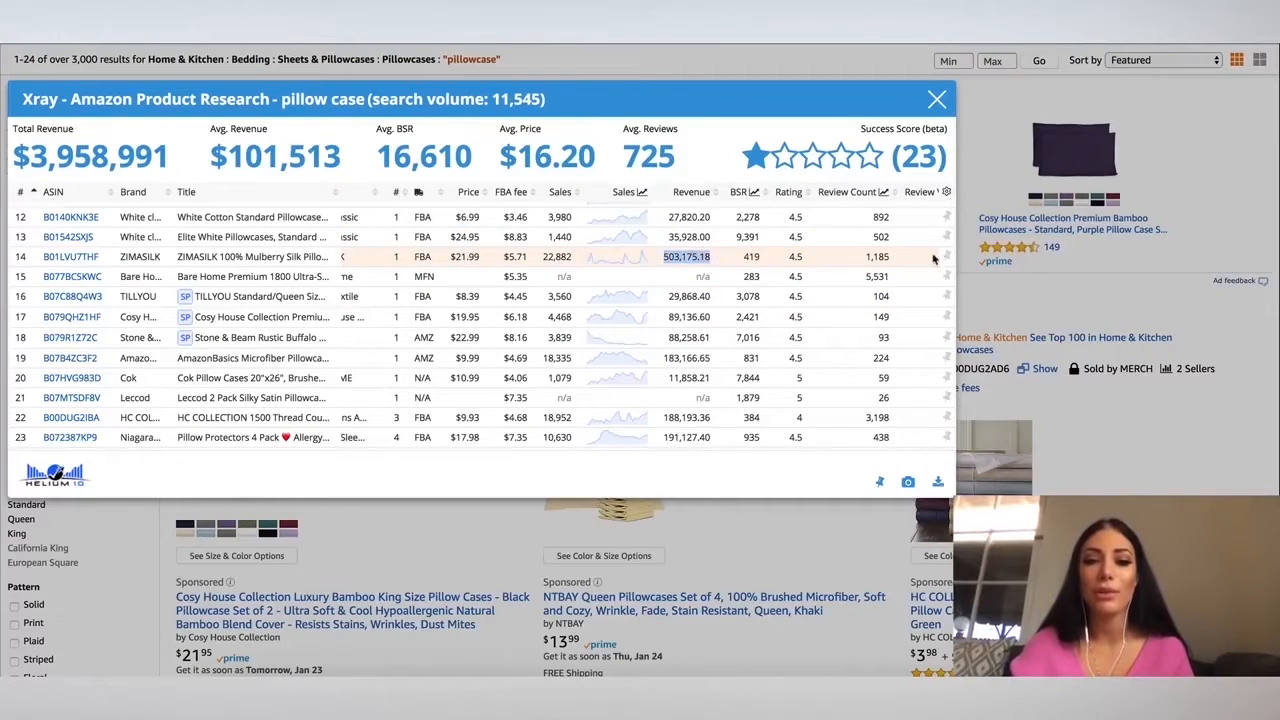
{"action": "mouse_move", "coordinate": [88, 259]}
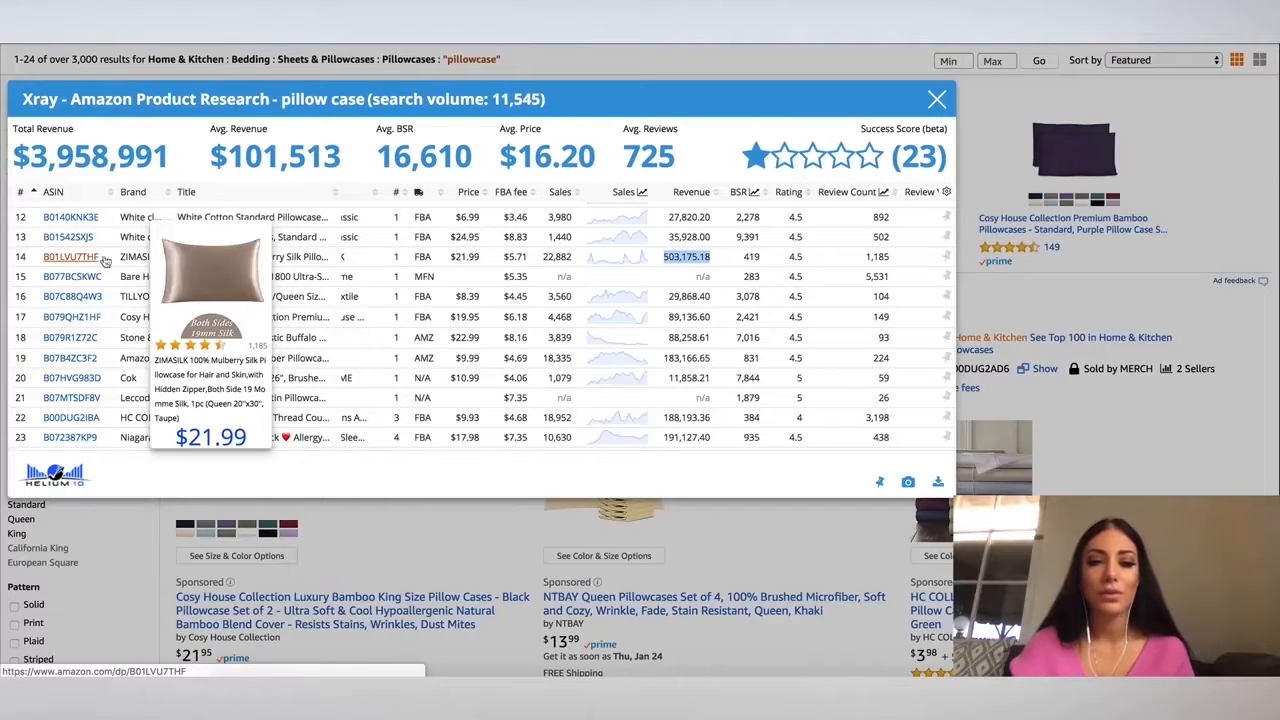
{"action": "scroll", "coordinate": [549, 340], "scroll_direction": "down", "scroll_amount": 1}
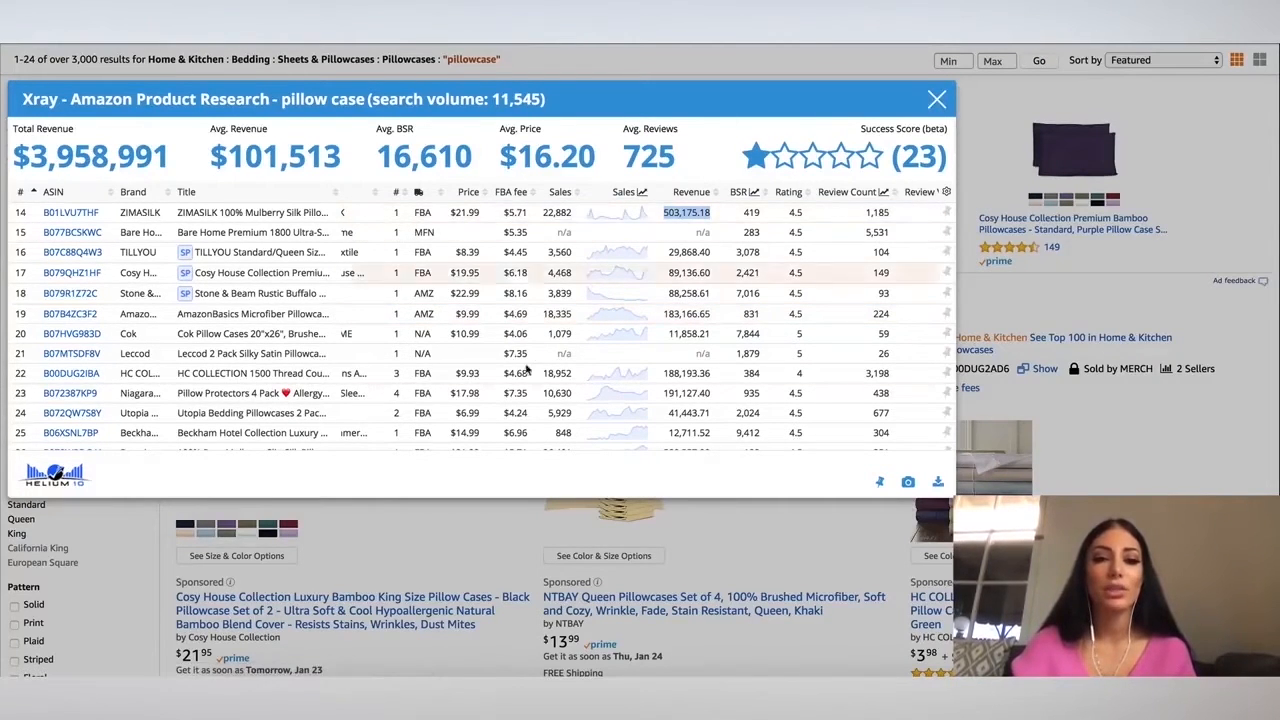
{"action": "scroll", "coordinate": [820, 334], "scroll_direction": "down", "scroll_amount": 1}
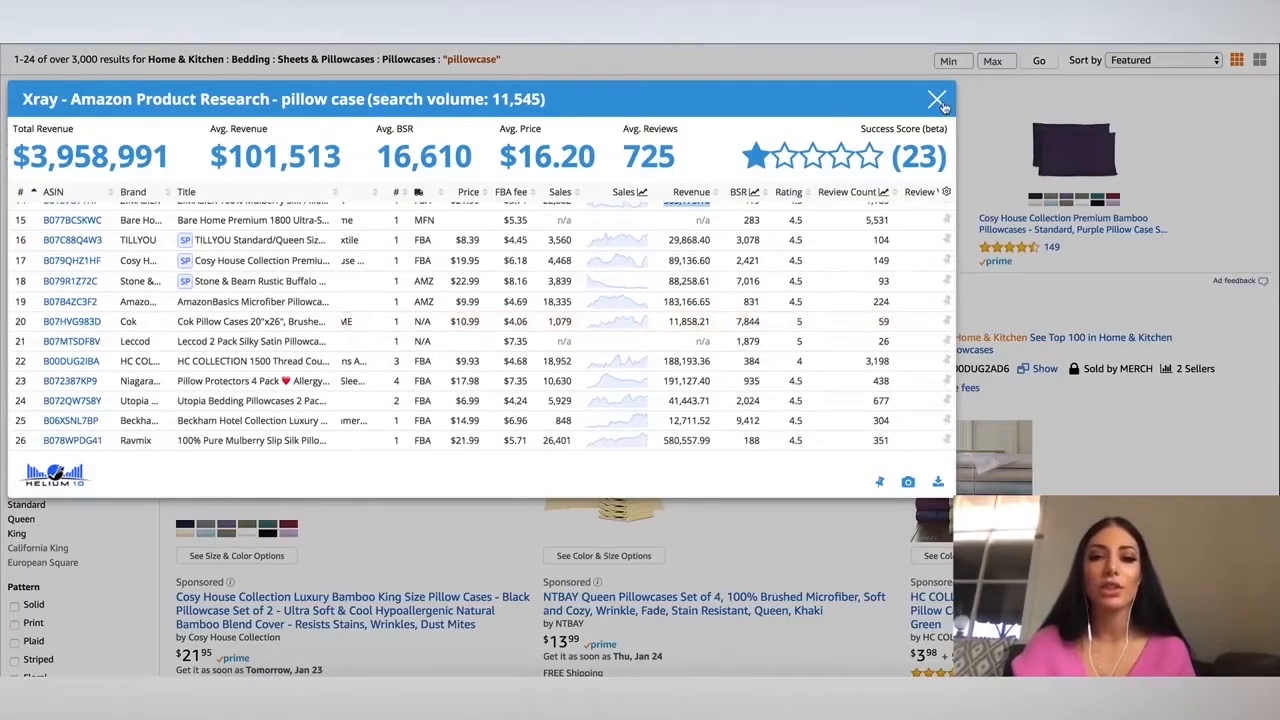
Step: Close the Xray report and browse the pillowcase listings in the search results
{"action": "left_click", "coordinate": [936, 99]}
{"action": "scroll", "coordinate": [557, 374], "scroll_direction": "down", "scroll_amount": 4}
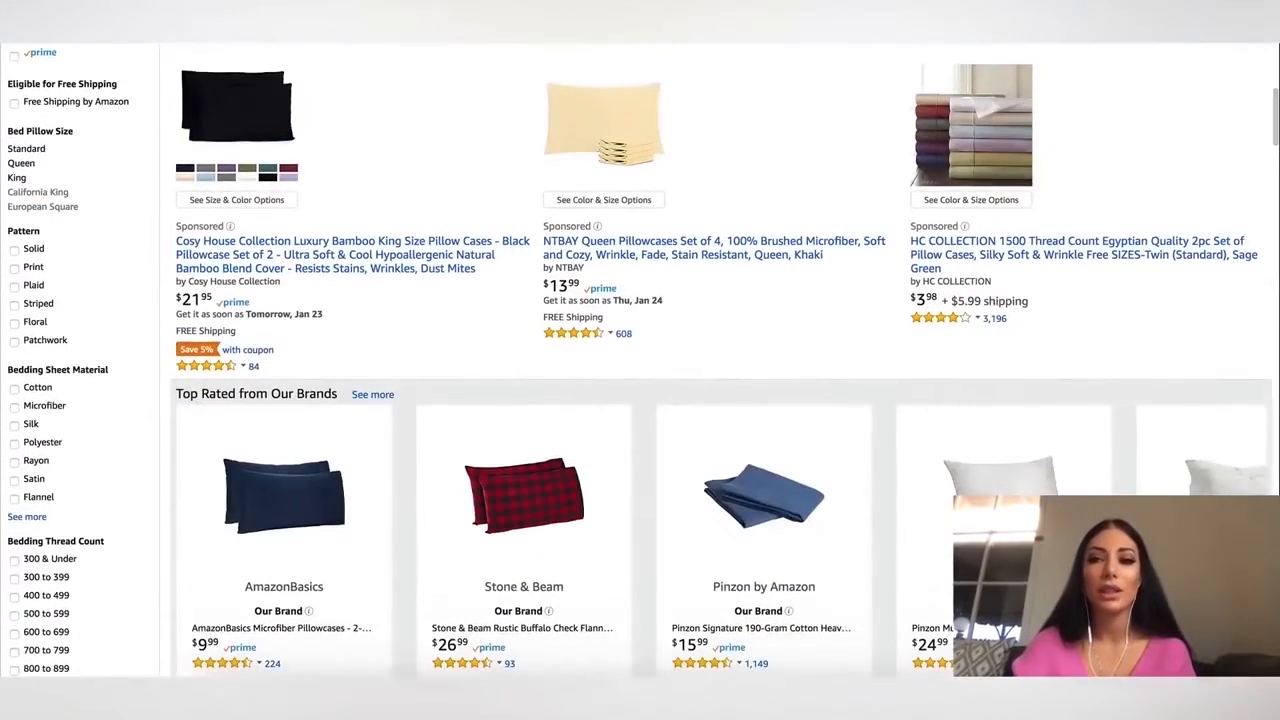
{"action": "scroll", "coordinate": [690, 460], "scroll_direction": "down", "scroll_amount": 18}
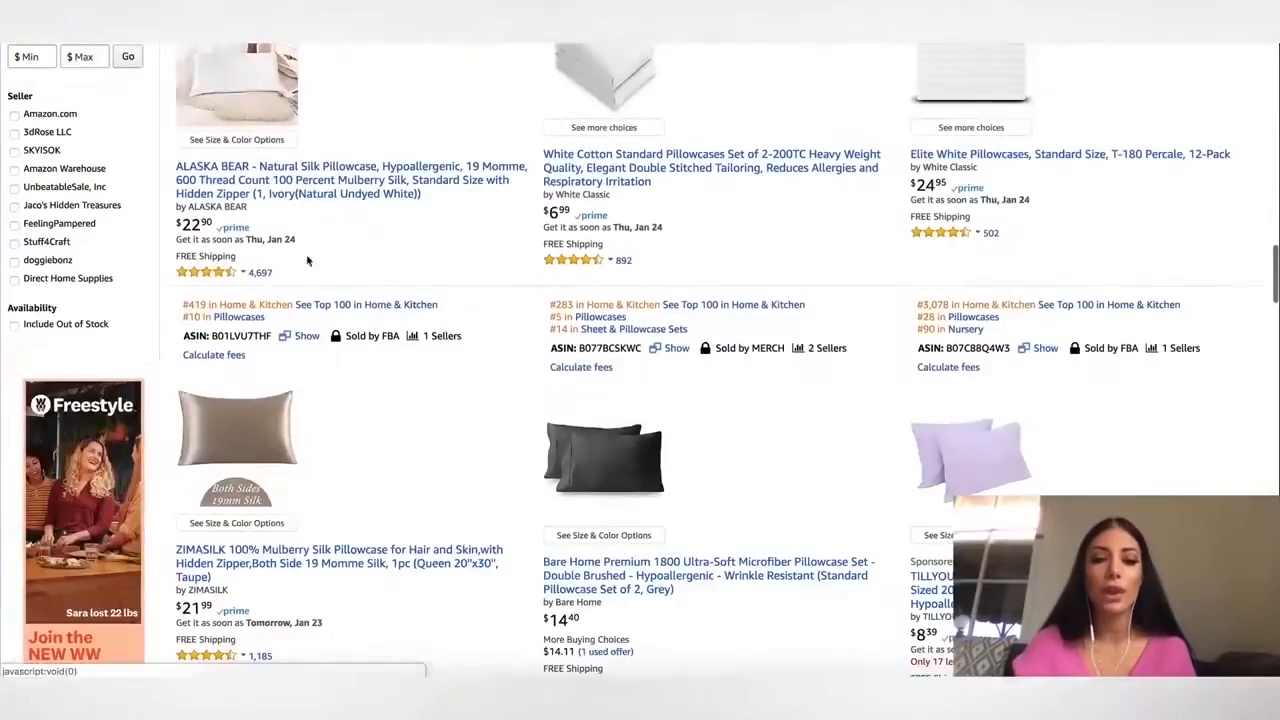
{"action": "scroll", "coordinate": [603, 571], "scroll_direction": "up", "scroll_amount": 20}
{"action": "scroll", "coordinate": [668, 547], "scroll_direction": "up", "scroll_amount": 4}
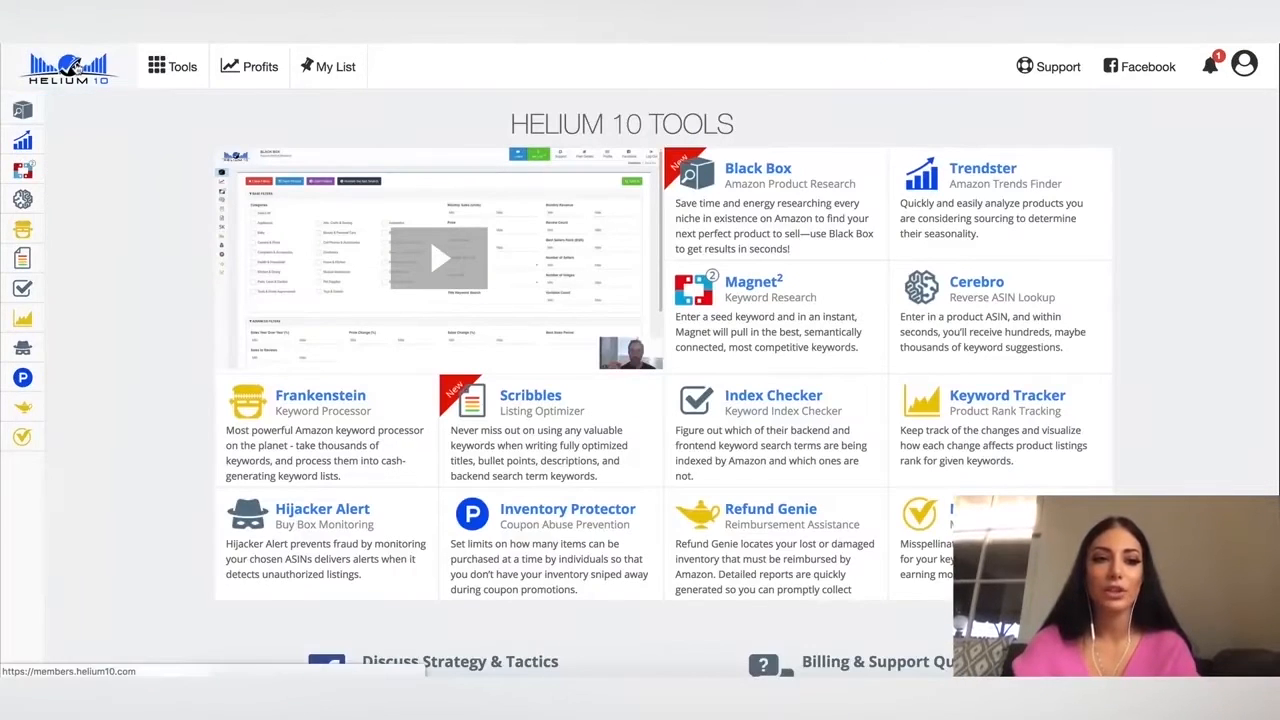
Step: Switch to the Helium 10 members site and open the Black Box product research tool
{"action": "left_click", "coordinate": [70, 66]}
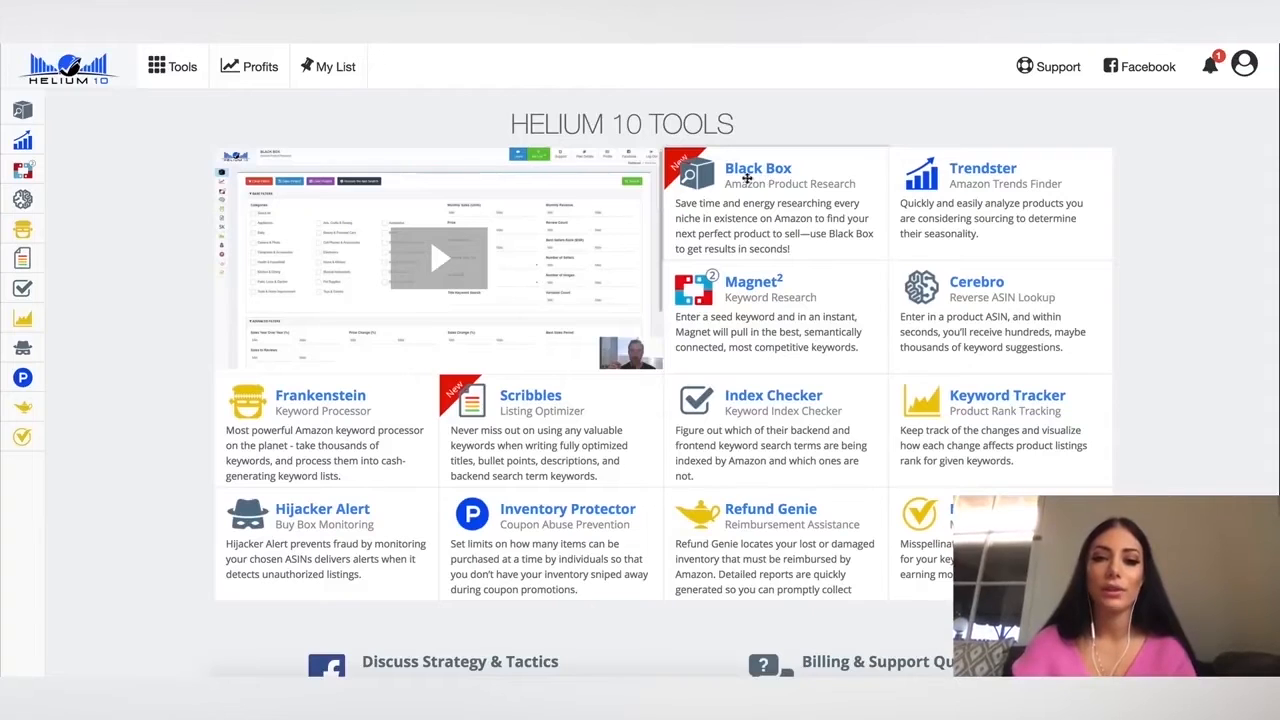
{"action": "mouse_move", "coordinate": [11, 113]}
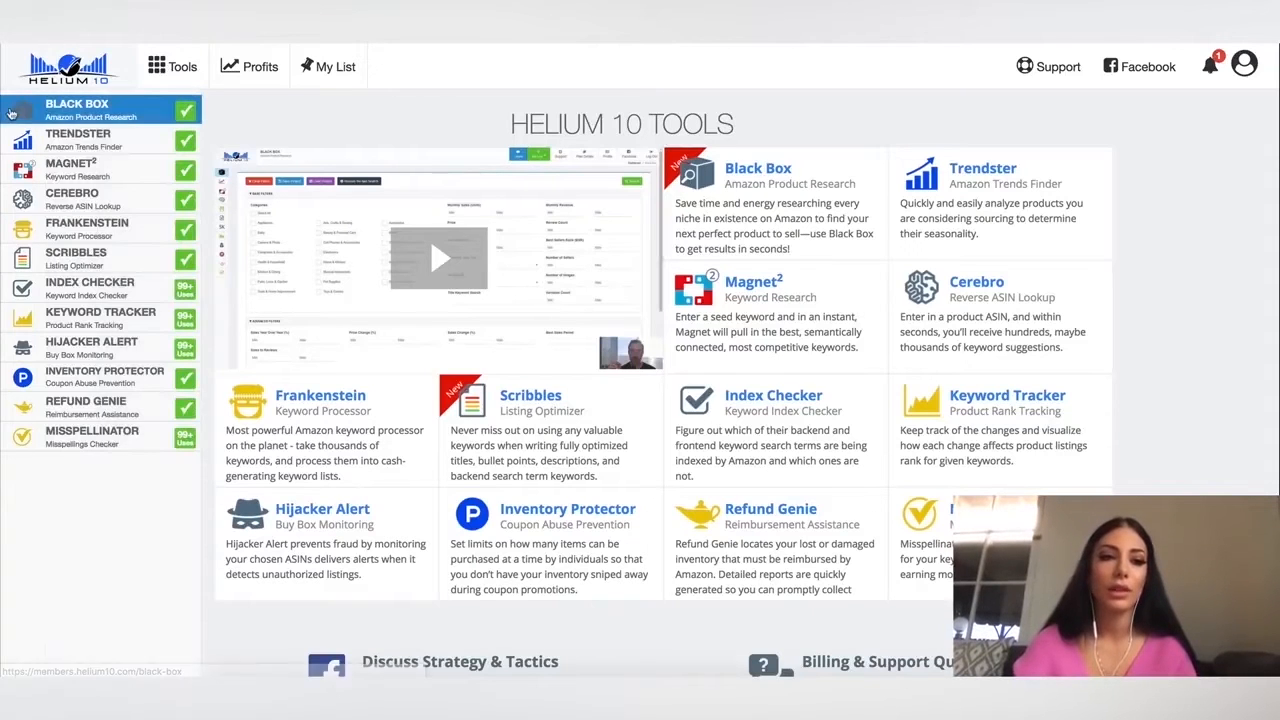
{"action": "left_click", "coordinate": [77, 116]}
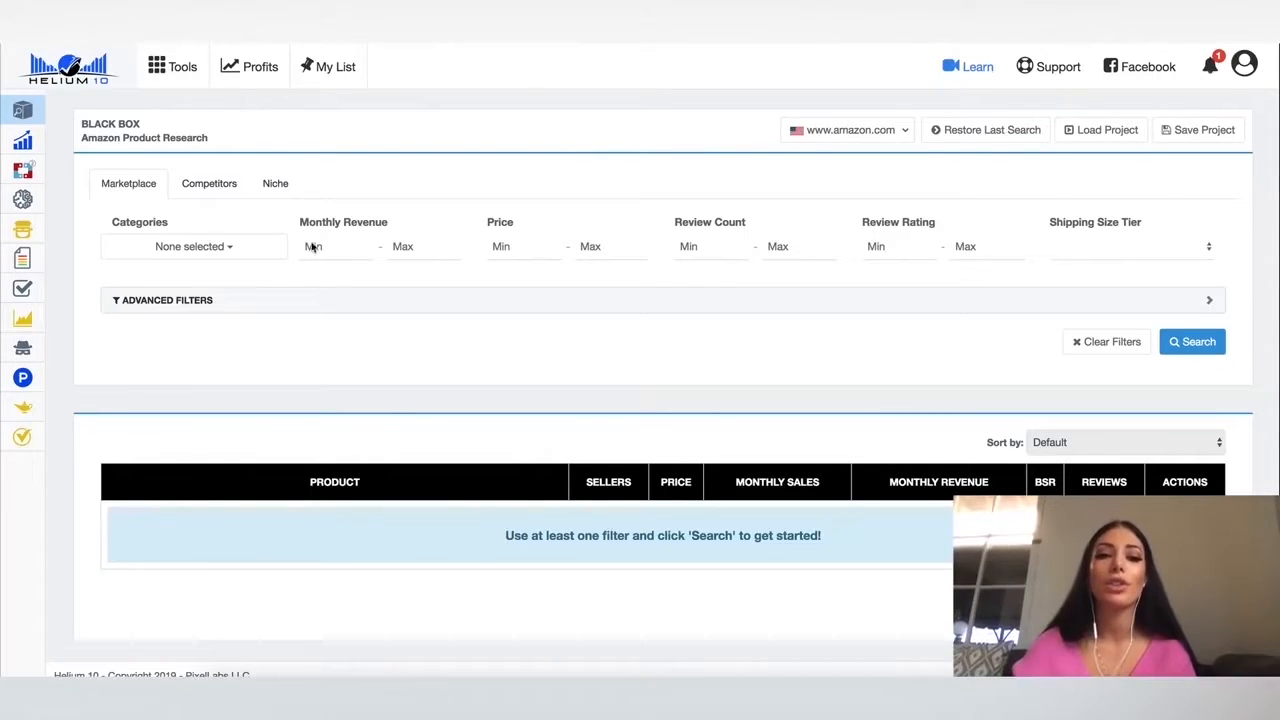
{"action": "mouse_move", "coordinate": [25, 152]}
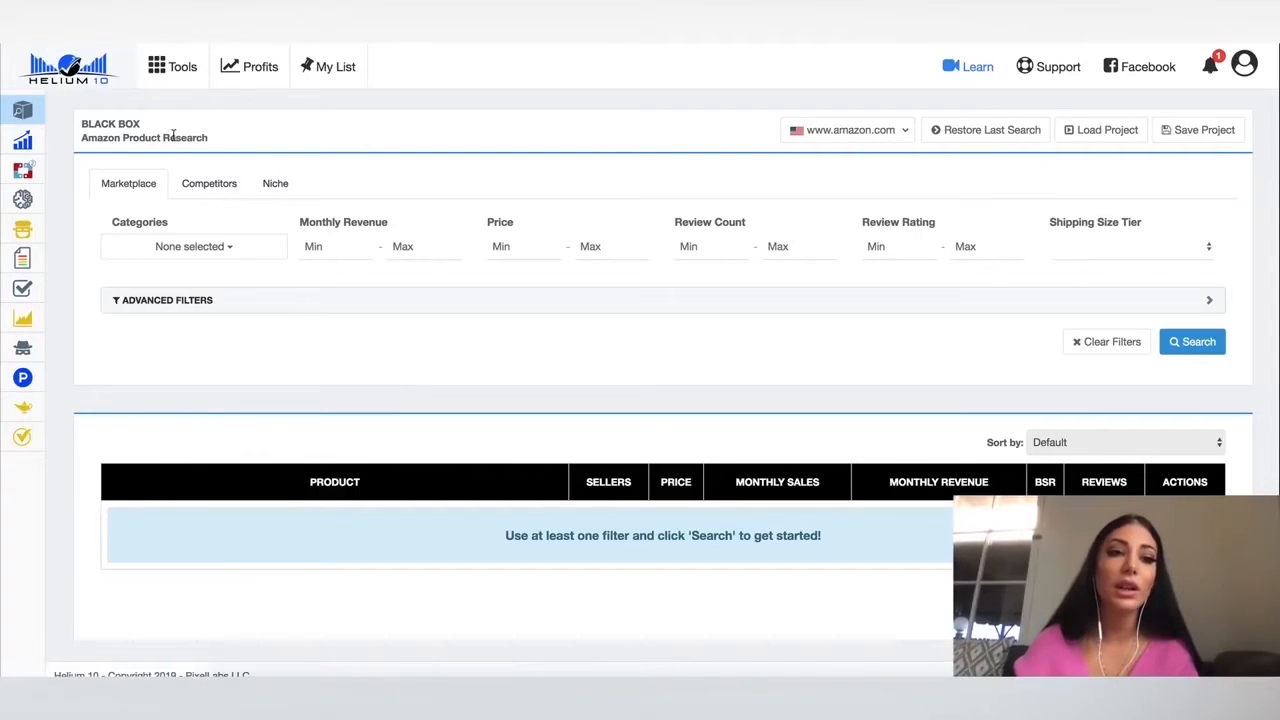
Step: Restrict the product search to the Beauty & Personal Care category
{"action": "left_click", "coordinate": [228, 254]}
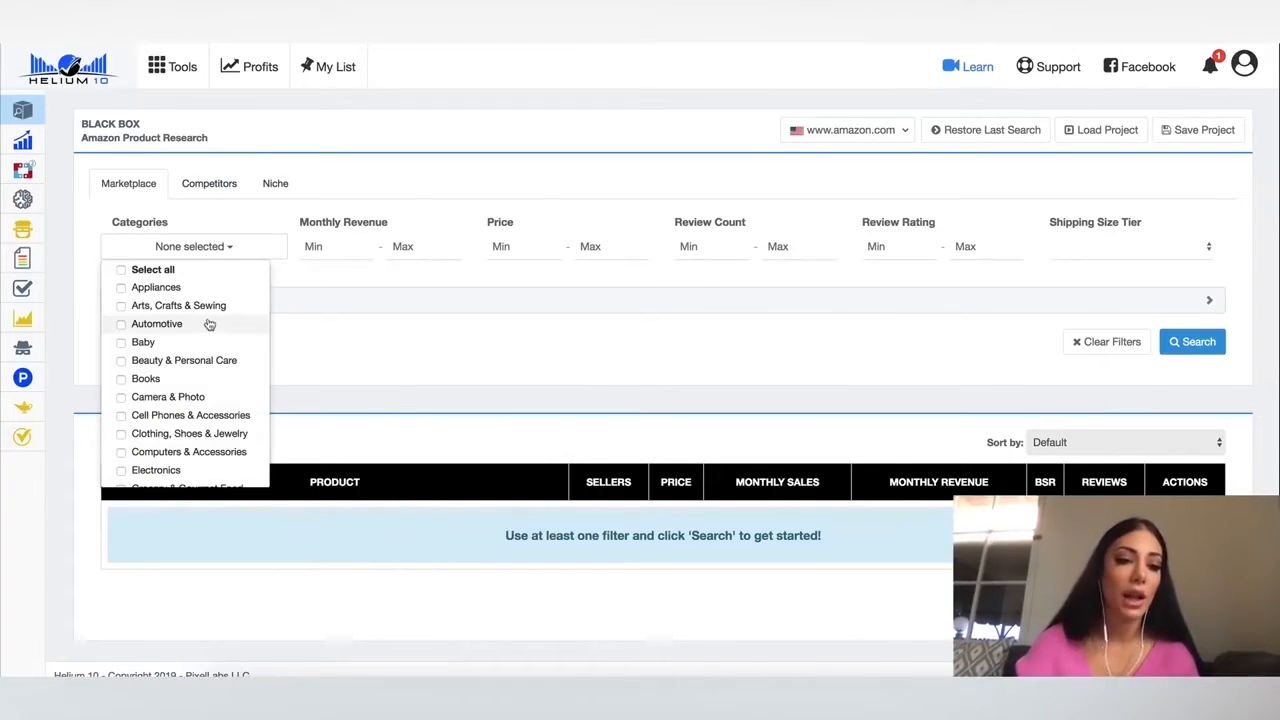
{"action": "scroll", "coordinate": [126, 358], "scroll_direction": "down", "scroll_amount": 1}
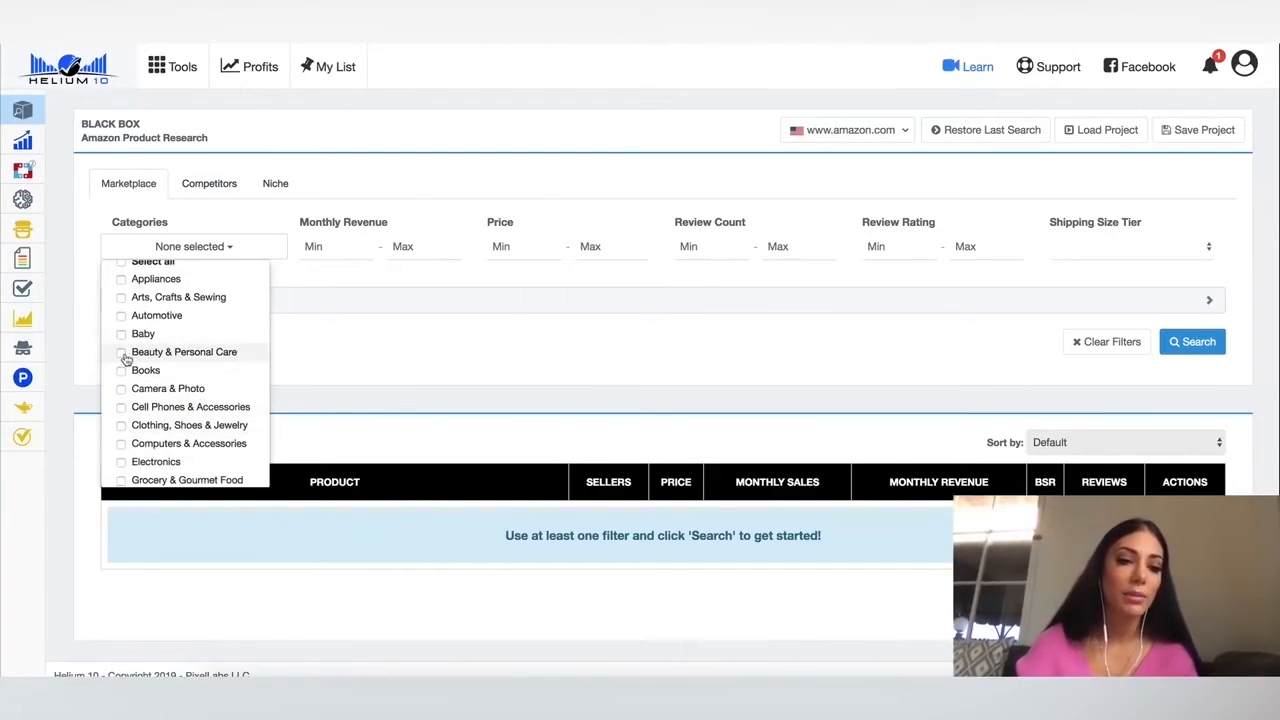
{"action": "left_click", "coordinate": [122, 353]}
{"action": "left_click", "coordinate": [347, 248]}
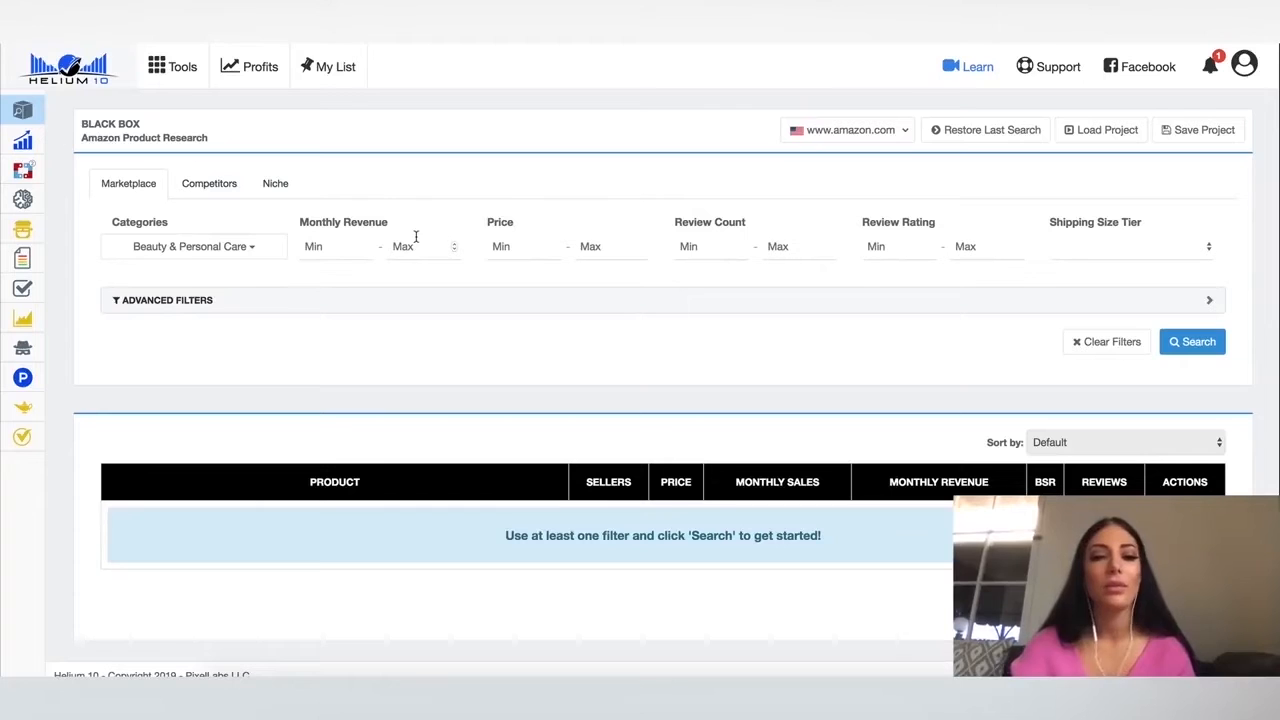
Step: Set the price filter to 19 minimum and 60 maximum, and limit the review count to 300 at most
{"action": "left_click", "coordinate": [544, 247]}
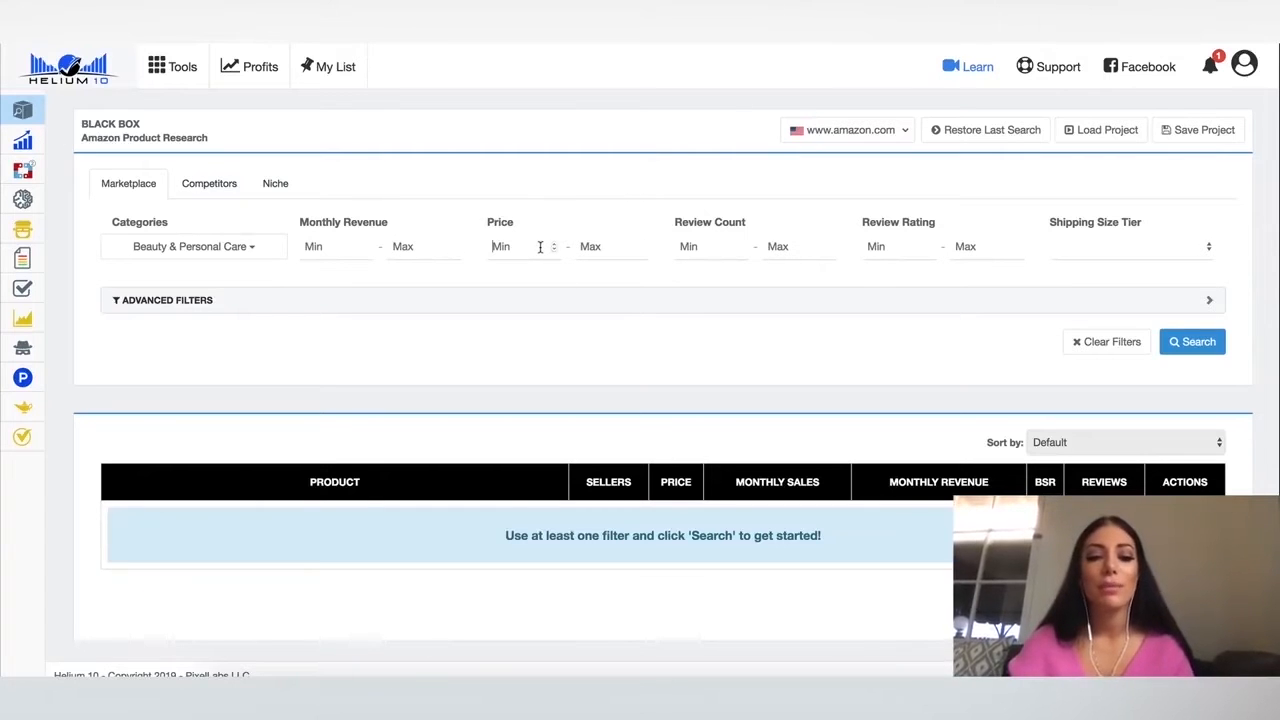
{"action": "type", "text": "09"}
{"action": "key", "text": "Left"}
{"action": "key", "text": "BackSpace"}
{"action": "type", "text": "1"}
{"action": "left_click", "coordinate": [593, 250]}
{"action": "type", "text": "60"}
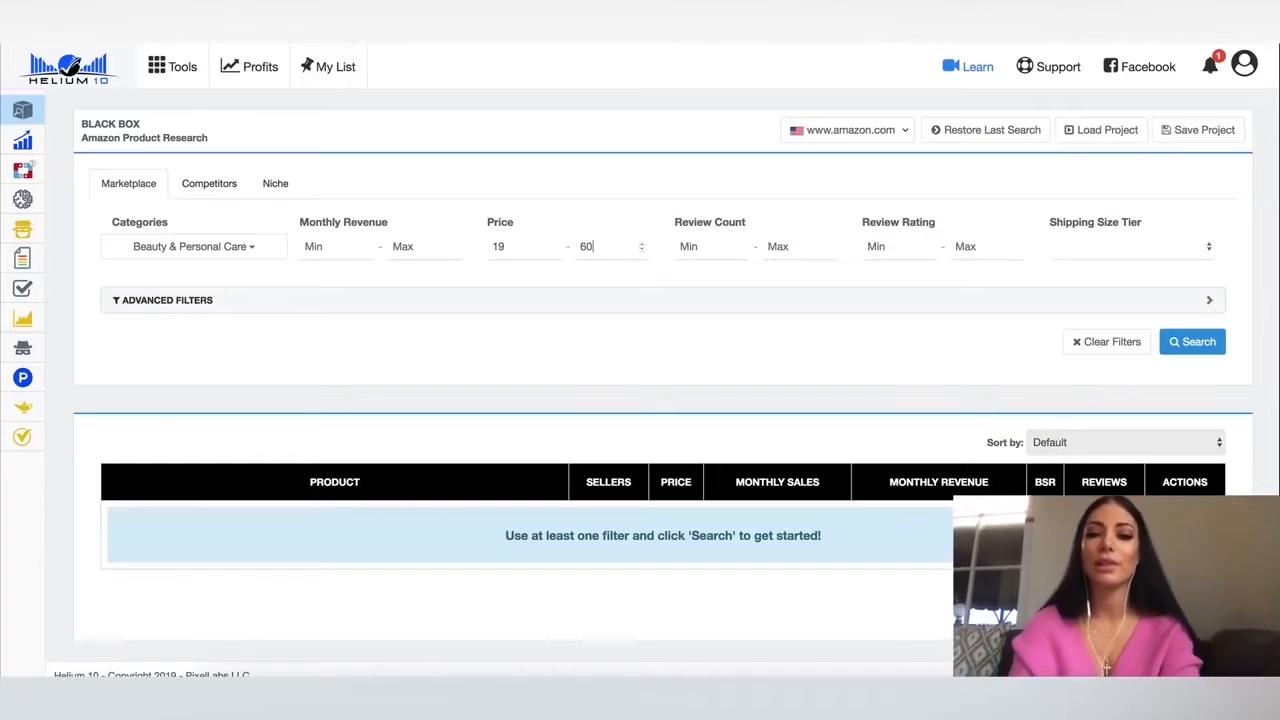
{"action": "left_click", "coordinate": [778, 247]}
{"action": "type", "text": "300"}
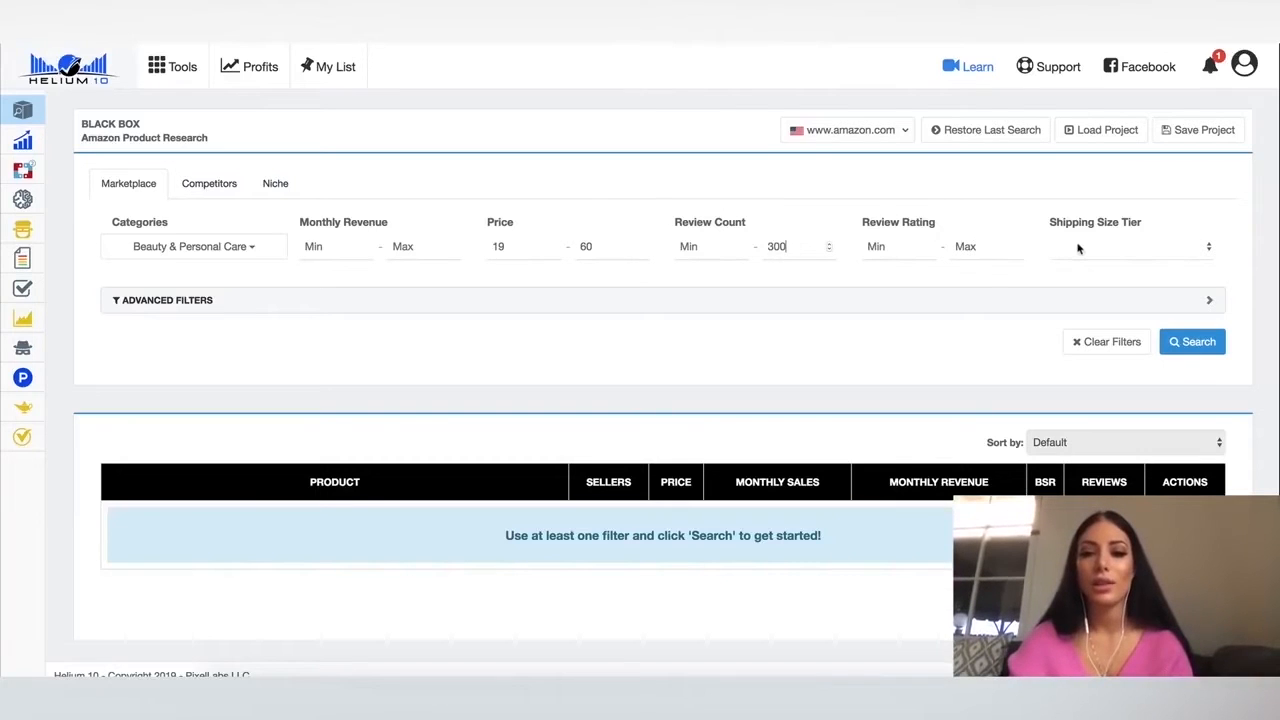
Step: Set the shipping size tier to Standard Size, expand the advanced filters and run the product search
{"action": "left_click", "coordinate": [1147, 247]}
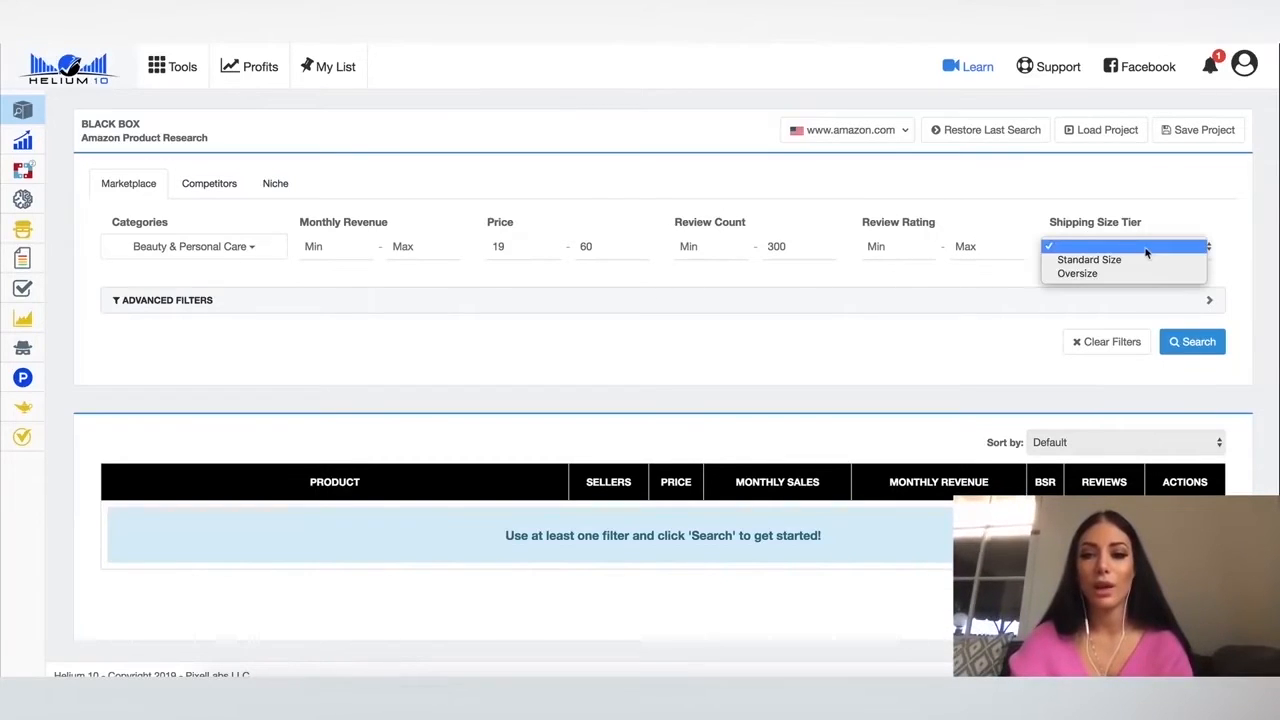
{"action": "left_click", "coordinate": [1142, 264]}
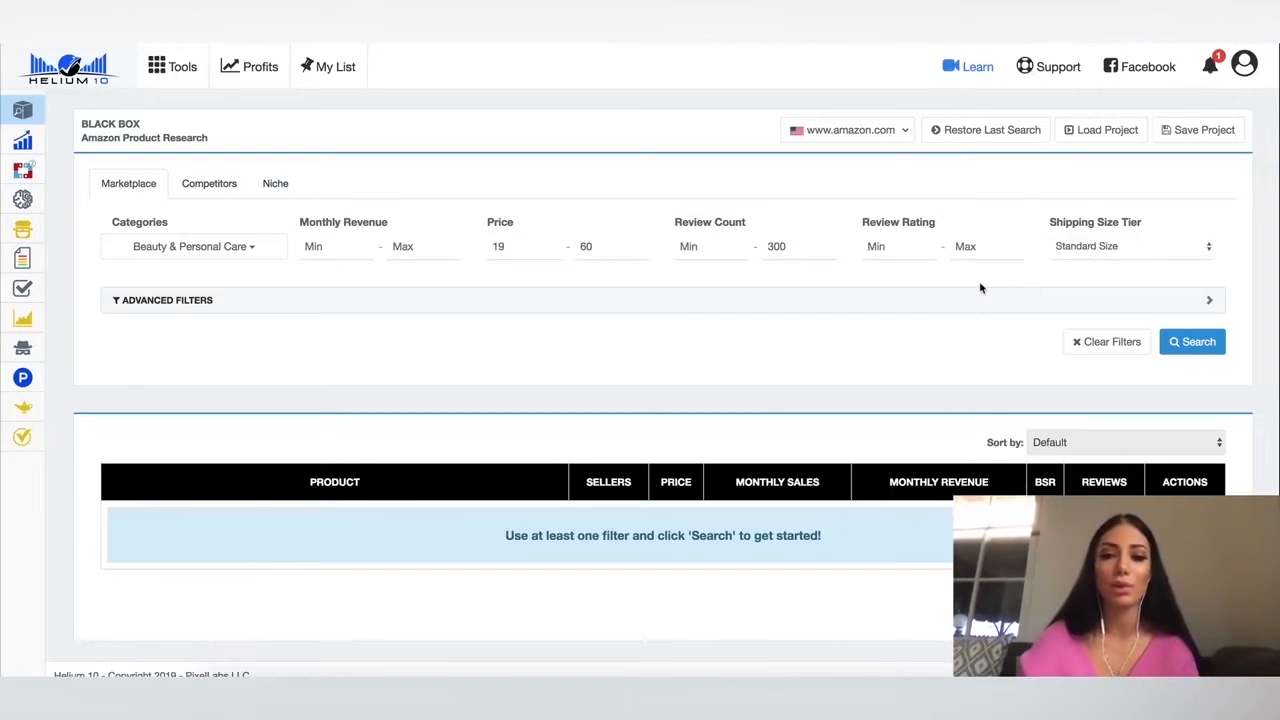
{"action": "left_click", "coordinate": [163, 298]}
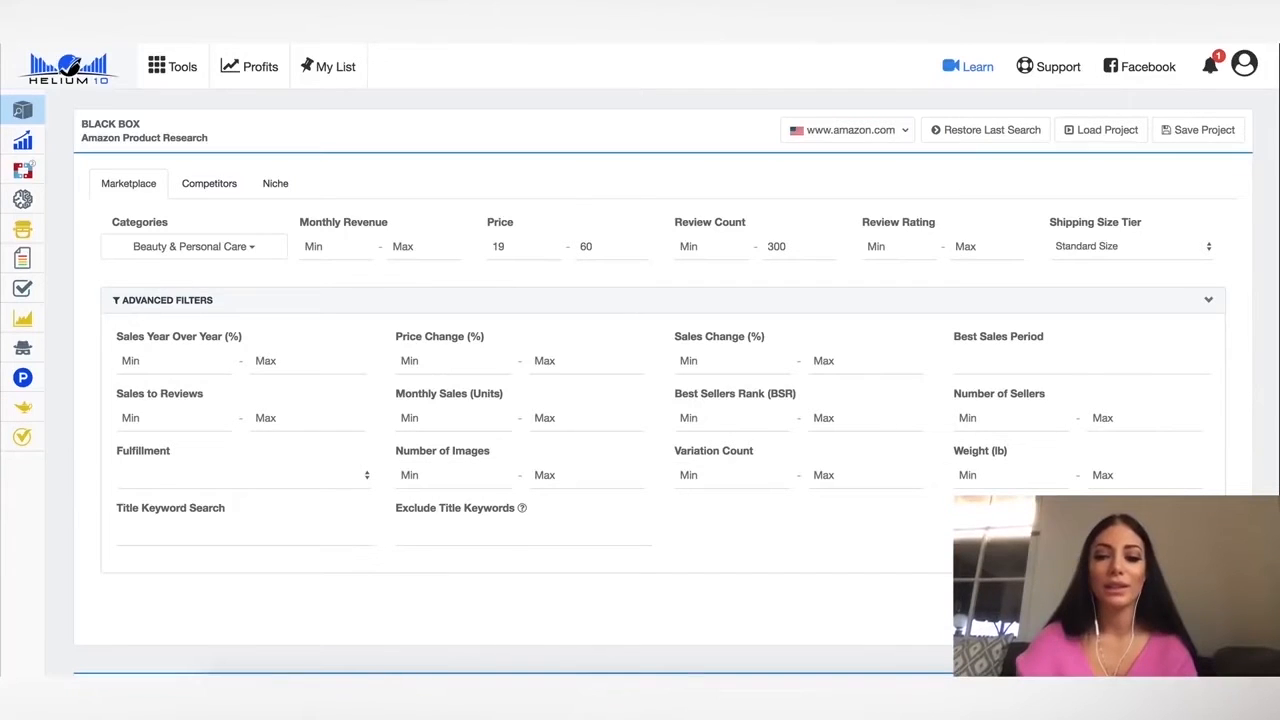
{"action": "left_click", "coordinate": [1189, 600]}
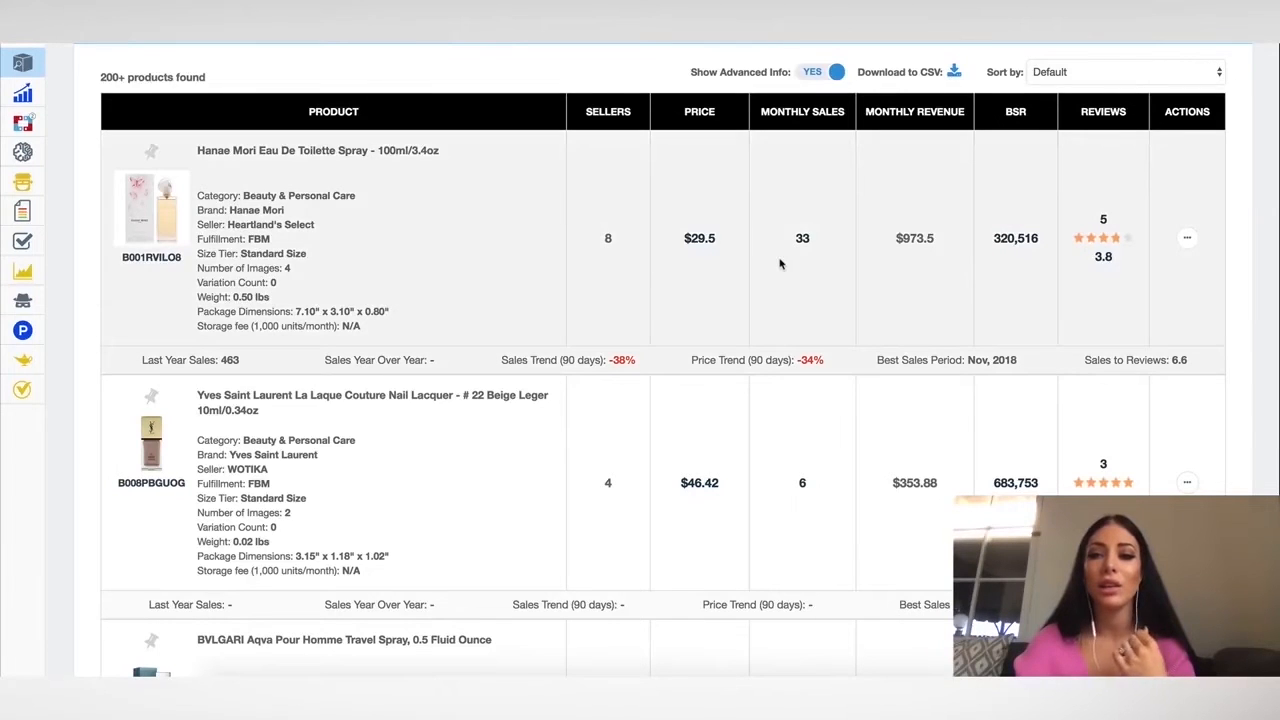
Step: Browse the Beauty & Personal Care search results, checking prices, monthly sales, revenue and reviews
{"action": "scroll", "coordinate": [580, 248], "scroll_direction": "down", "scroll_amount": 2}
{"action": "scroll", "coordinate": [580, 248], "scroll_direction": "down", "scroll_amount": 8}
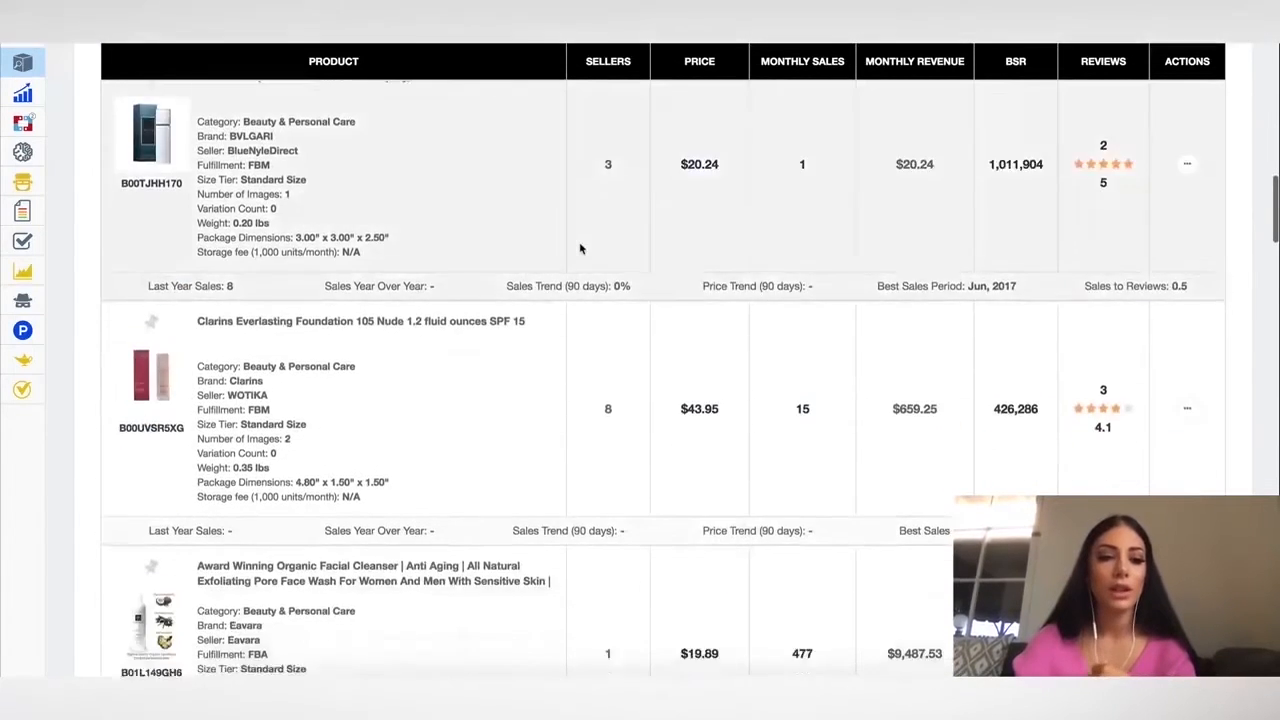
{"action": "scroll", "coordinate": [580, 248], "scroll_direction": "down", "scroll_amount": 6}
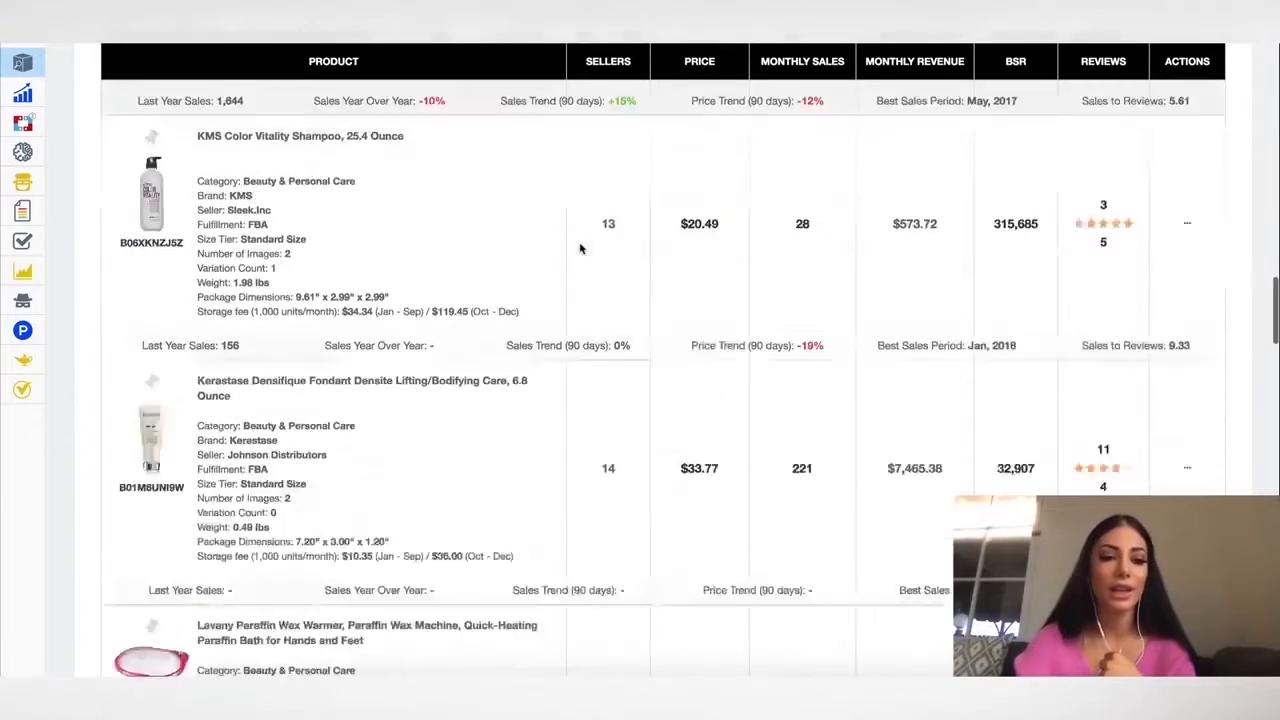
{"action": "scroll", "coordinate": [580, 248], "scroll_direction": "down", "scroll_amount": 2}
{"action": "scroll", "coordinate": [580, 248], "scroll_direction": "up", "scroll_amount": 20}
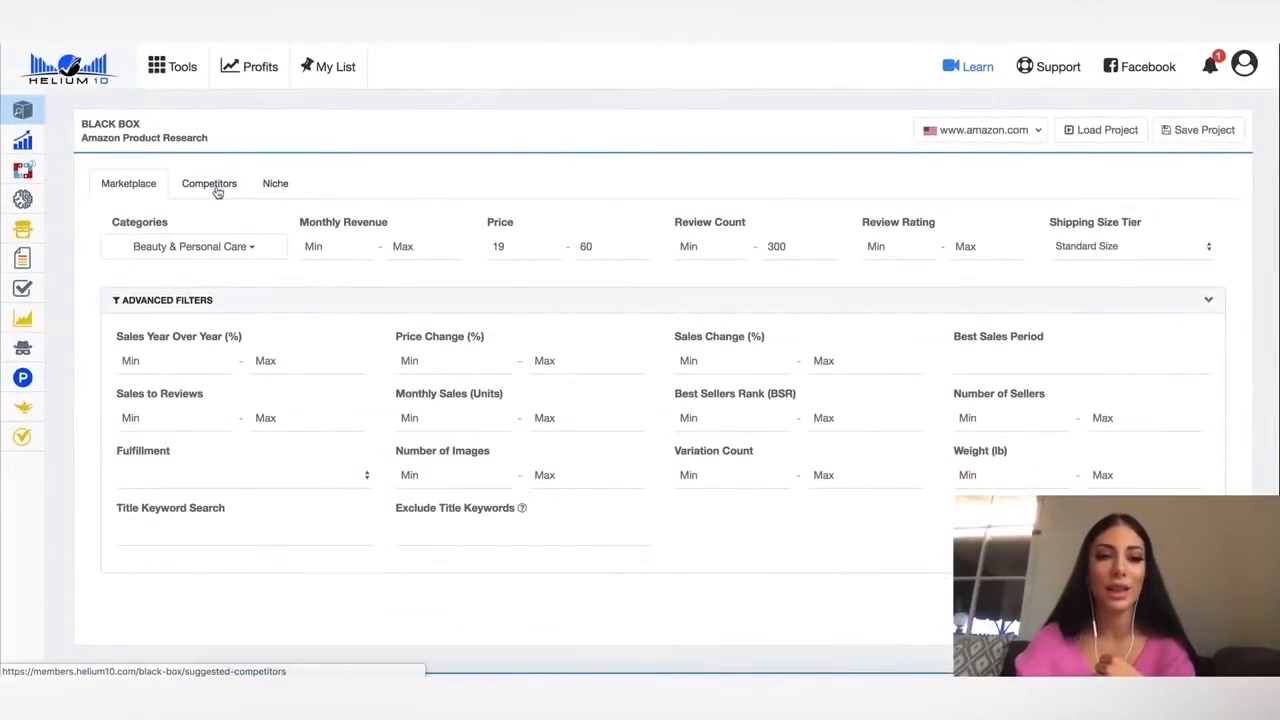
Step: Open Trendster and run the 1-year trend check on the pool float and storage box ASINs
{"action": "left_click", "coordinate": [263, 187]}
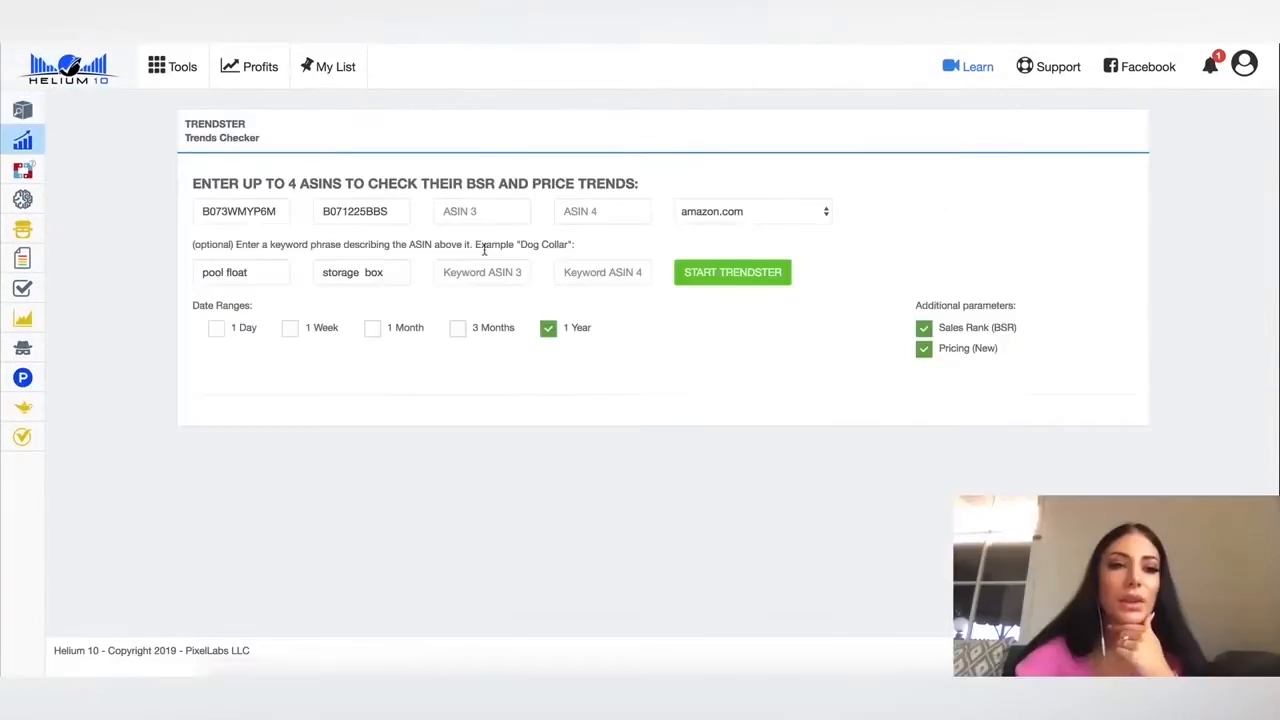
{"action": "mouse_move", "coordinate": [148, 146]}
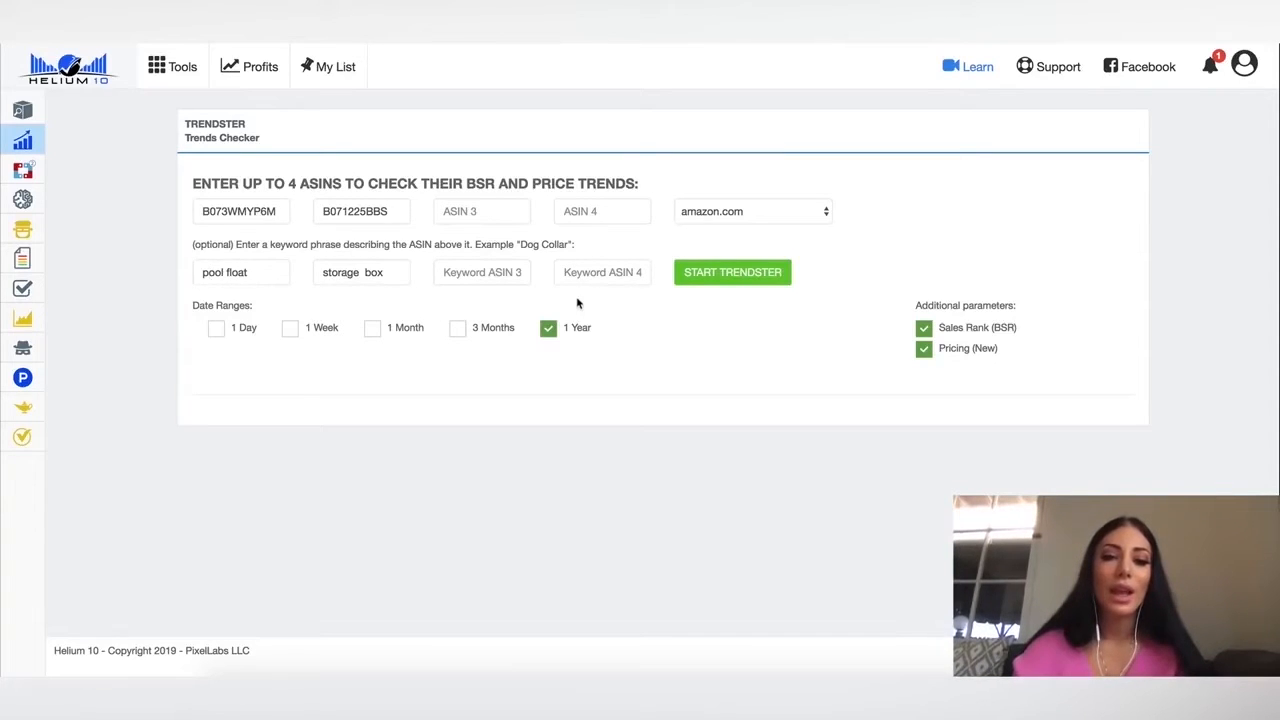
{"action": "left_click", "coordinate": [747, 274]}
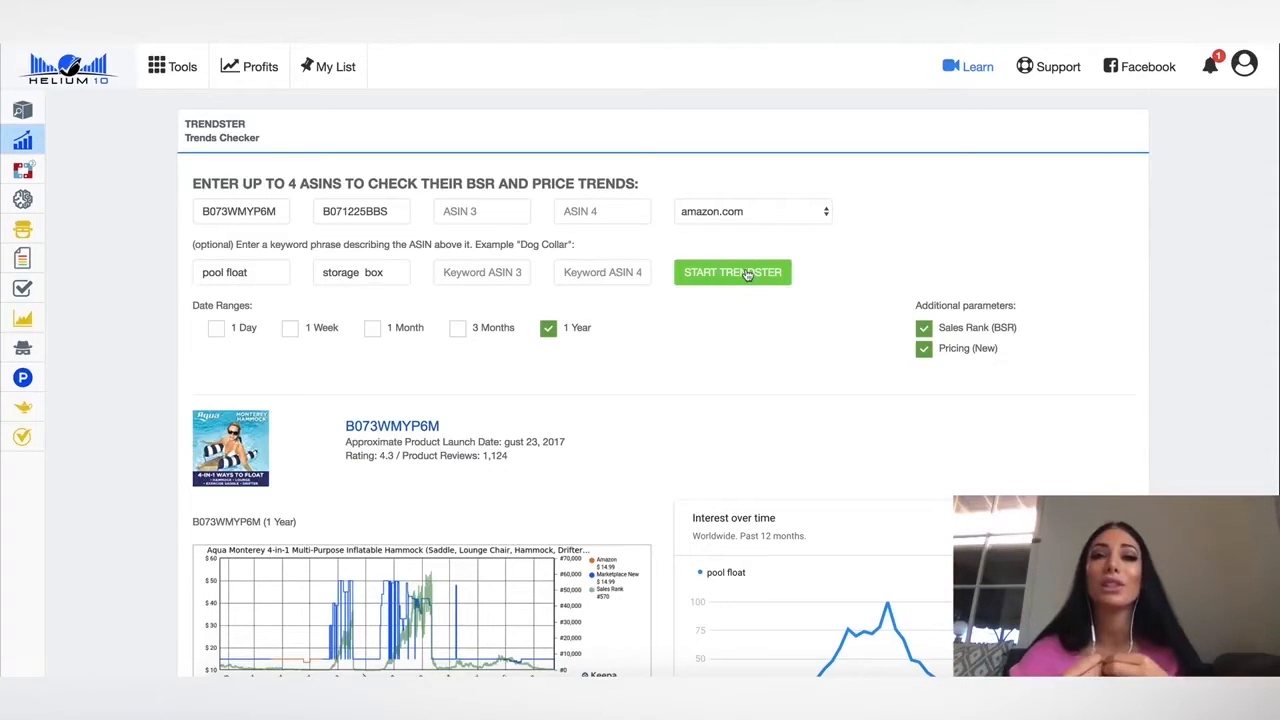
Step: Examine the one-year Keepa price and sales rank charts of the pool float and the storage box
{"action": "scroll", "coordinate": [747, 275], "scroll_direction": "down", "scroll_amount": 2}
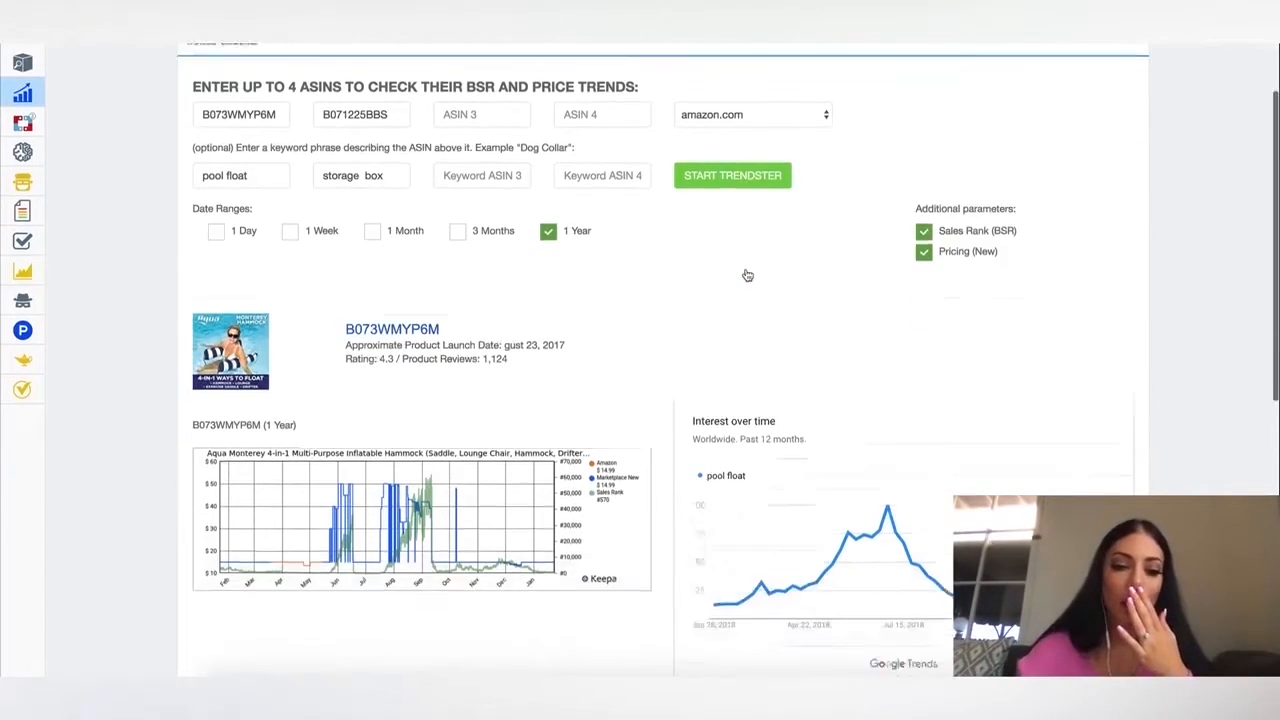
{"action": "scroll", "coordinate": [748, 275], "scroll_direction": "down", "scroll_amount": 3}
{"action": "scroll", "coordinate": [547, 351], "scroll_direction": "down", "scroll_amount": 2}
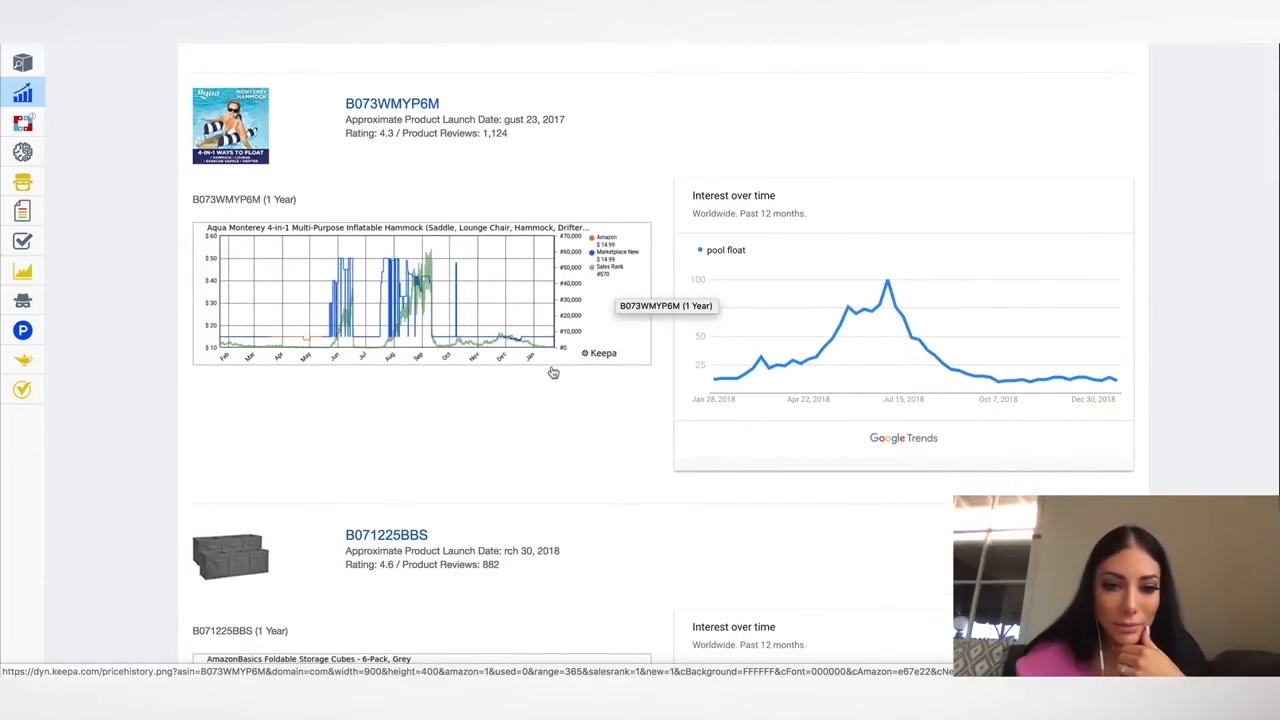
{"action": "scroll", "coordinate": [265, 565], "scroll_direction": "down", "scroll_amount": 4}
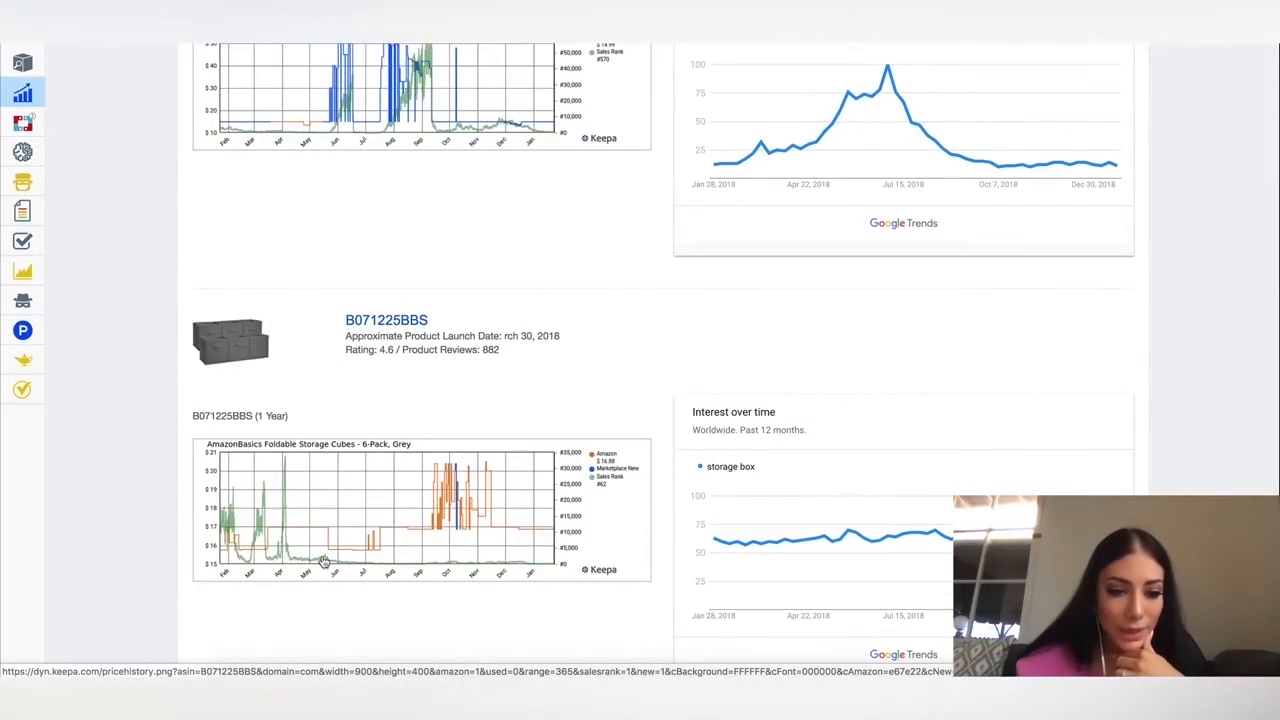
{"action": "scroll", "coordinate": [323, 562], "scroll_direction": "up", "scroll_amount": 1}
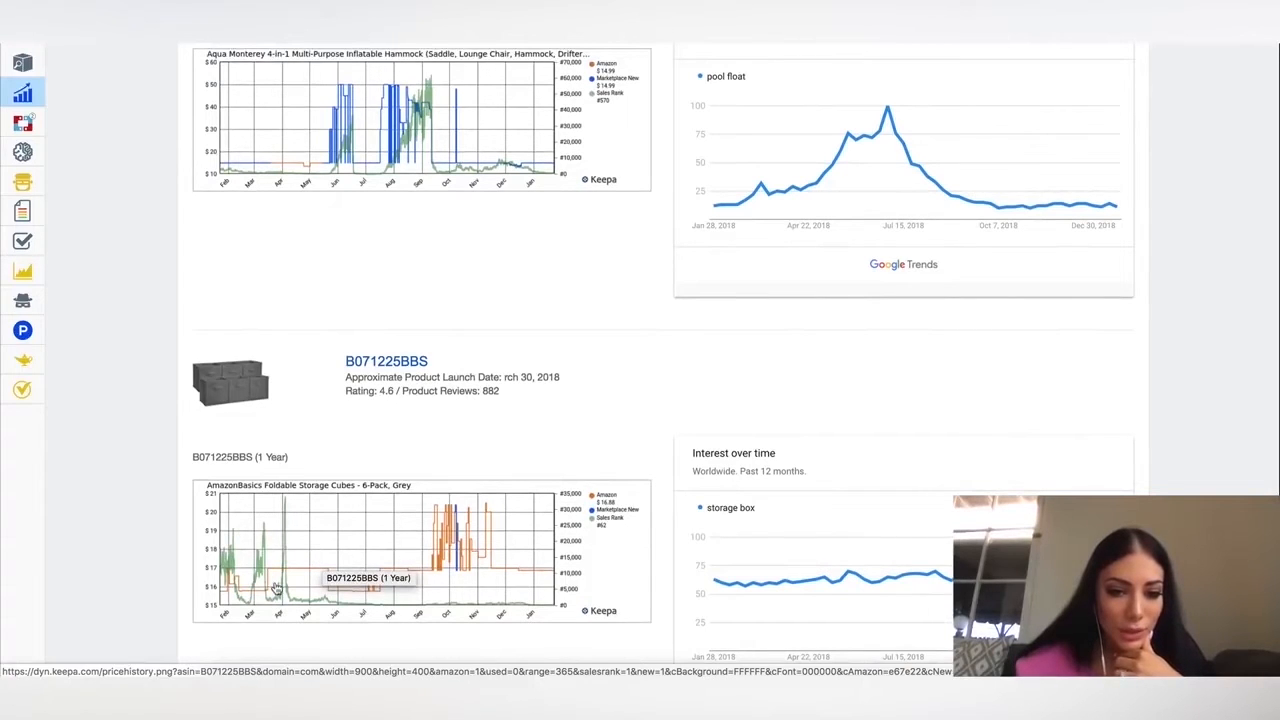
{"action": "scroll", "coordinate": [277, 588], "scroll_direction": "down", "scroll_amount": 1}
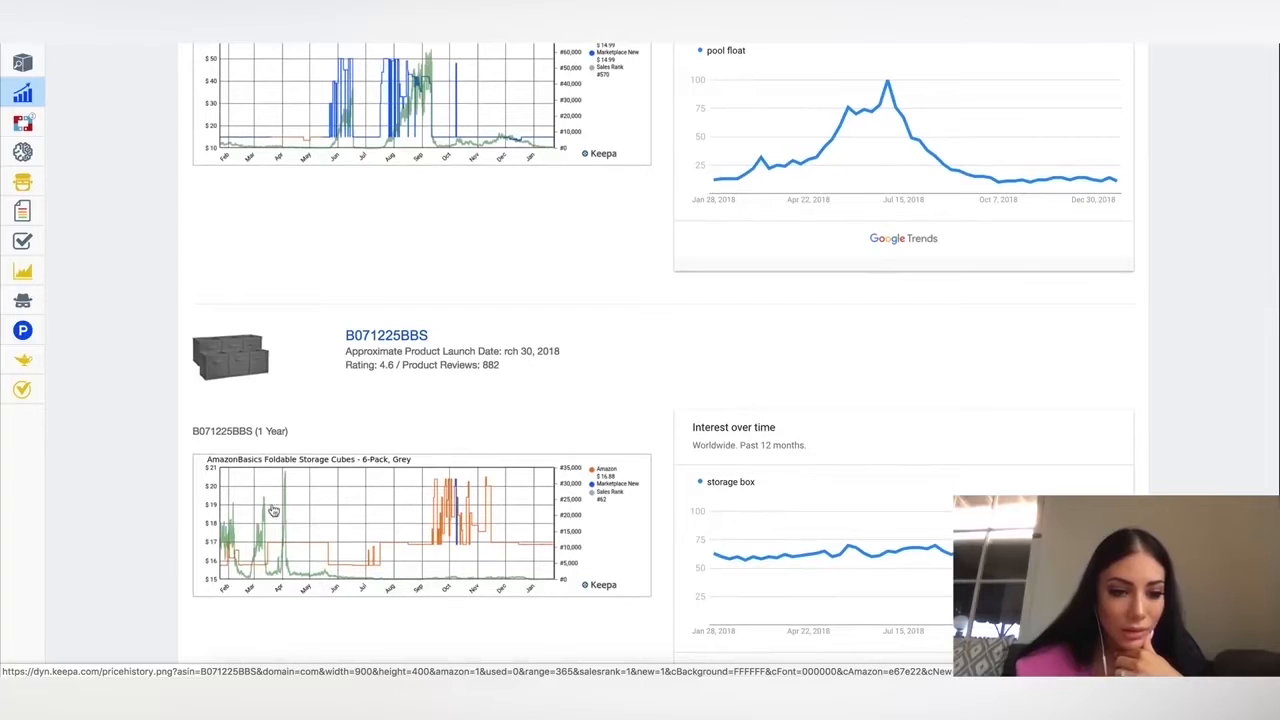
Step: Compare the Google Trends interest over time of the pool float and the storage box for seasonality
{"action": "scroll", "coordinate": [281, 550], "scroll_direction": "up", "scroll_amount": 3}
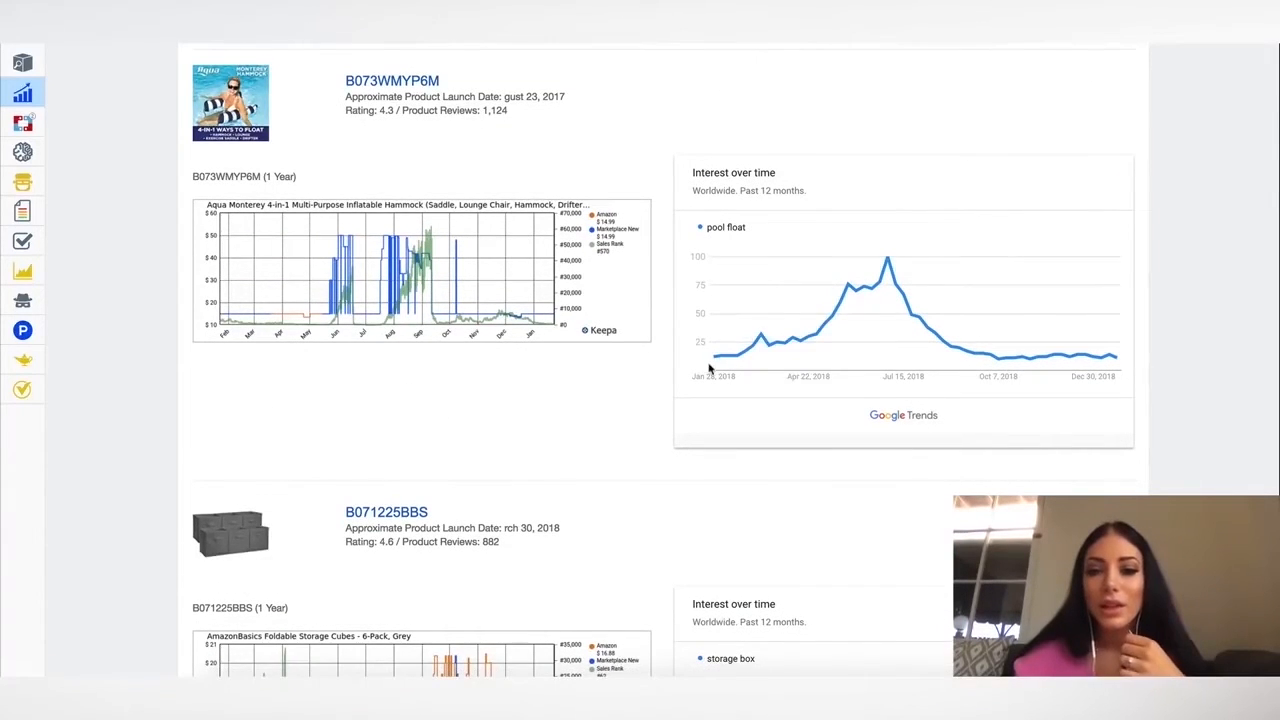
{"action": "scroll", "coordinate": [709, 369], "scroll_direction": "down", "scroll_amount": 1}
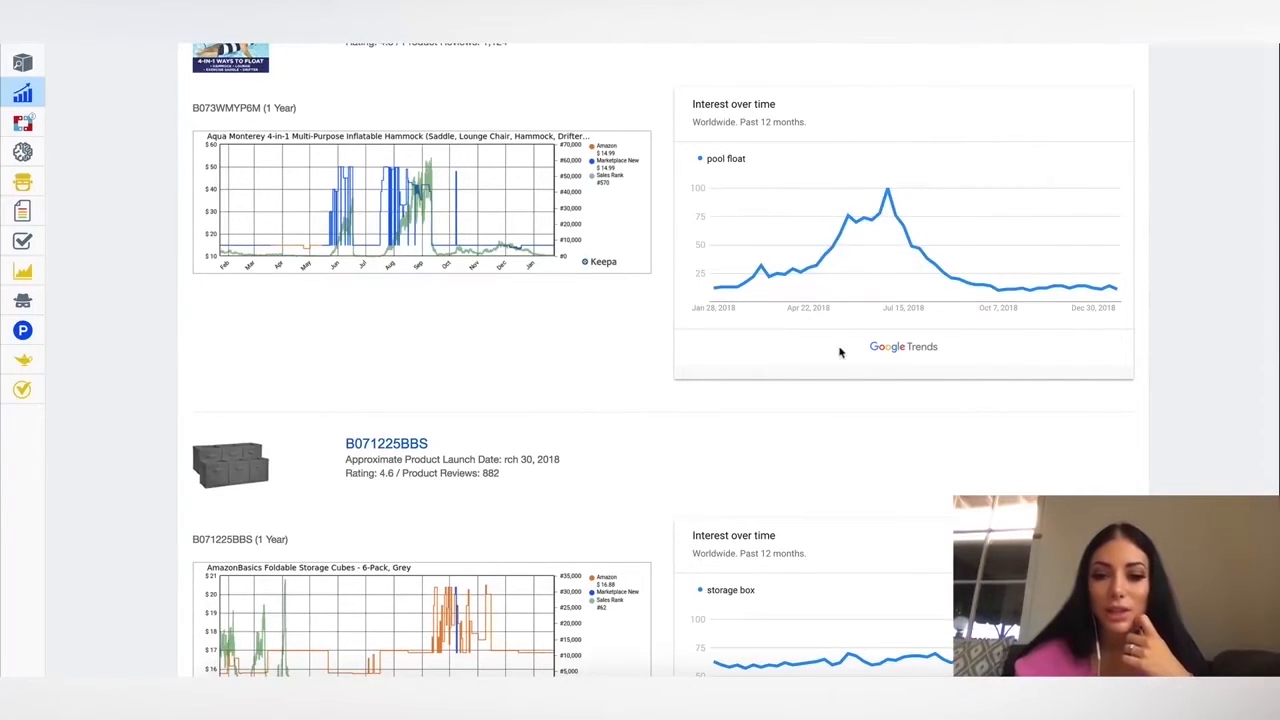
{"action": "scroll", "coordinate": [840, 352], "scroll_direction": "down", "scroll_amount": 2}
{"action": "scroll", "coordinate": [843, 352], "scroll_direction": "down", "scroll_amount": 2}
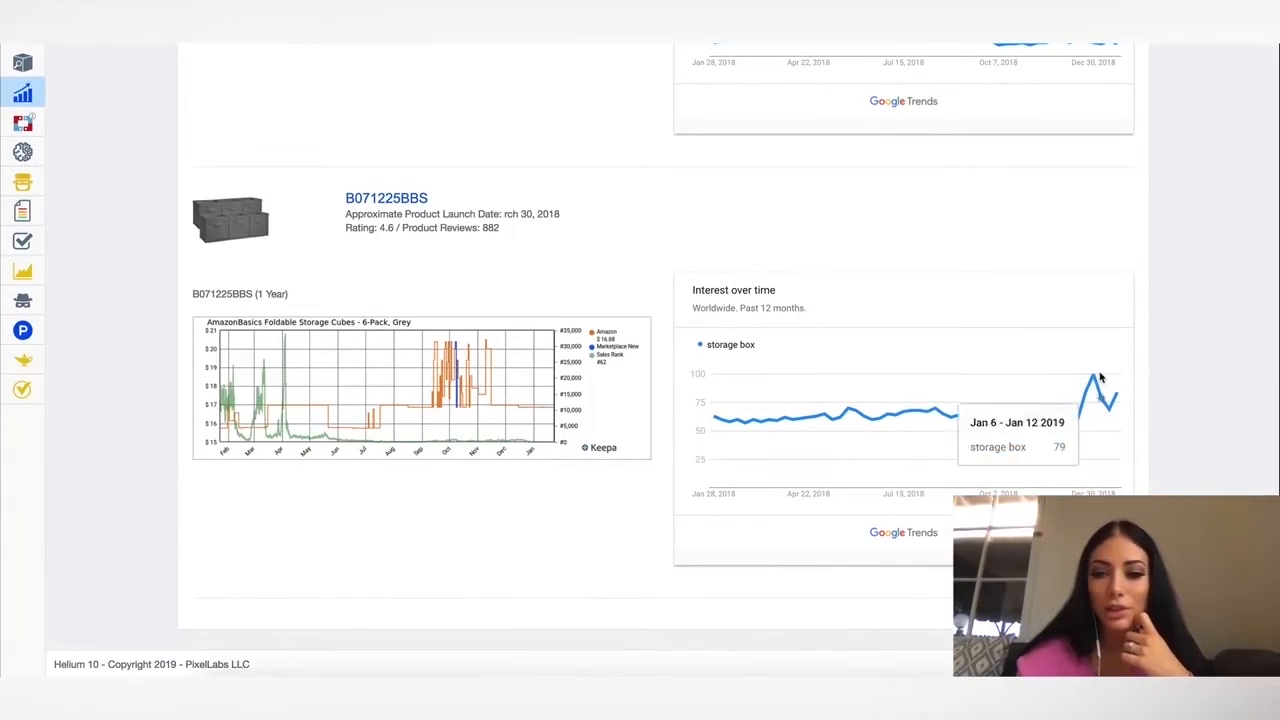
{"action": "scroll", "coordinate": [1078, 418], "scroll_direction": "up", "scroll_amount": 3}
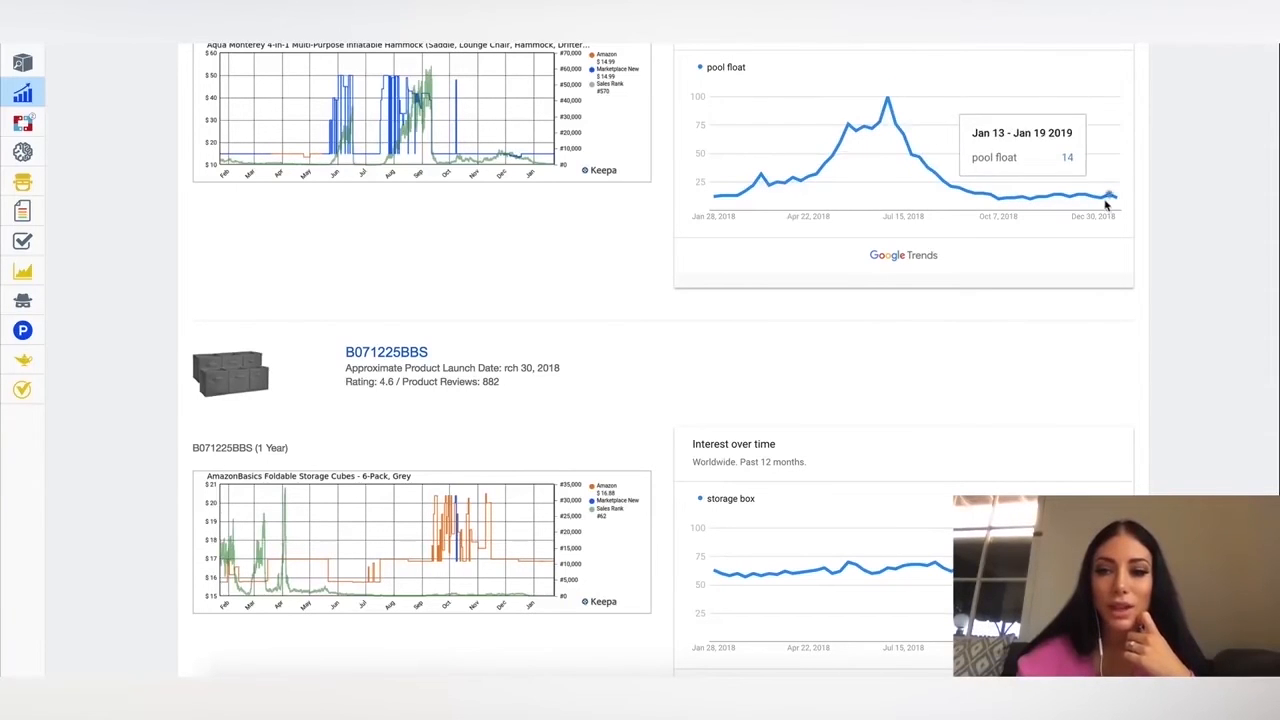
{"action": "scroll", "coordinate": [1112, 200], "scroll_direction": "down", "scroll_amount": 3}
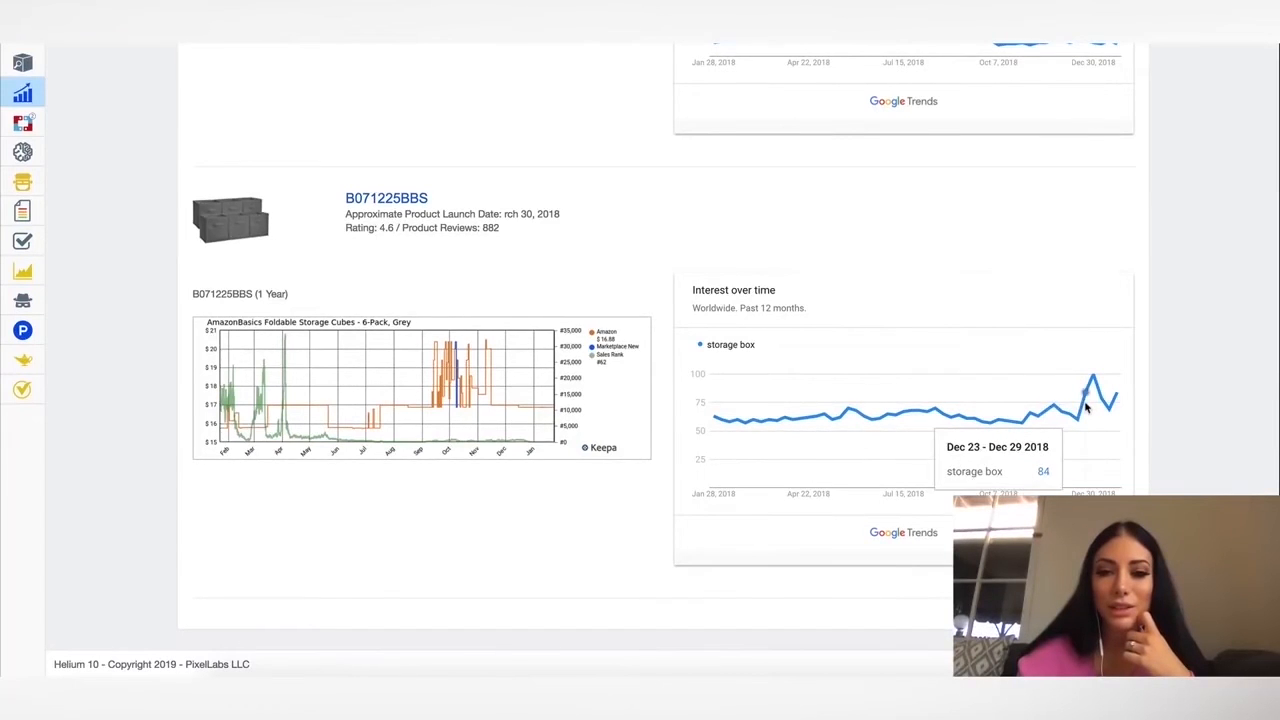
{"action": "scroll", "coordinate": [973, 310], "scroll_direction": "up", "scroll_amount": 8}
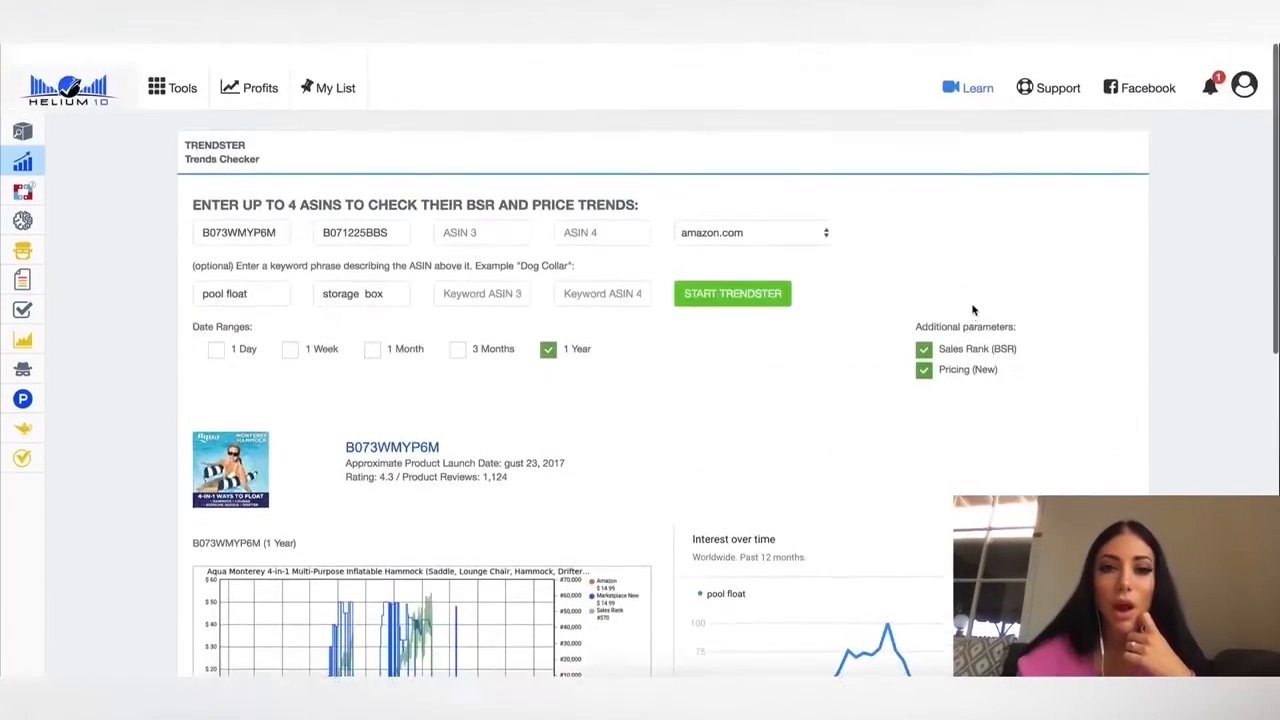
{"action": "scroll", "coordinate": [973, 310], "scroll_direction": "down", "scroll_amount": 1}
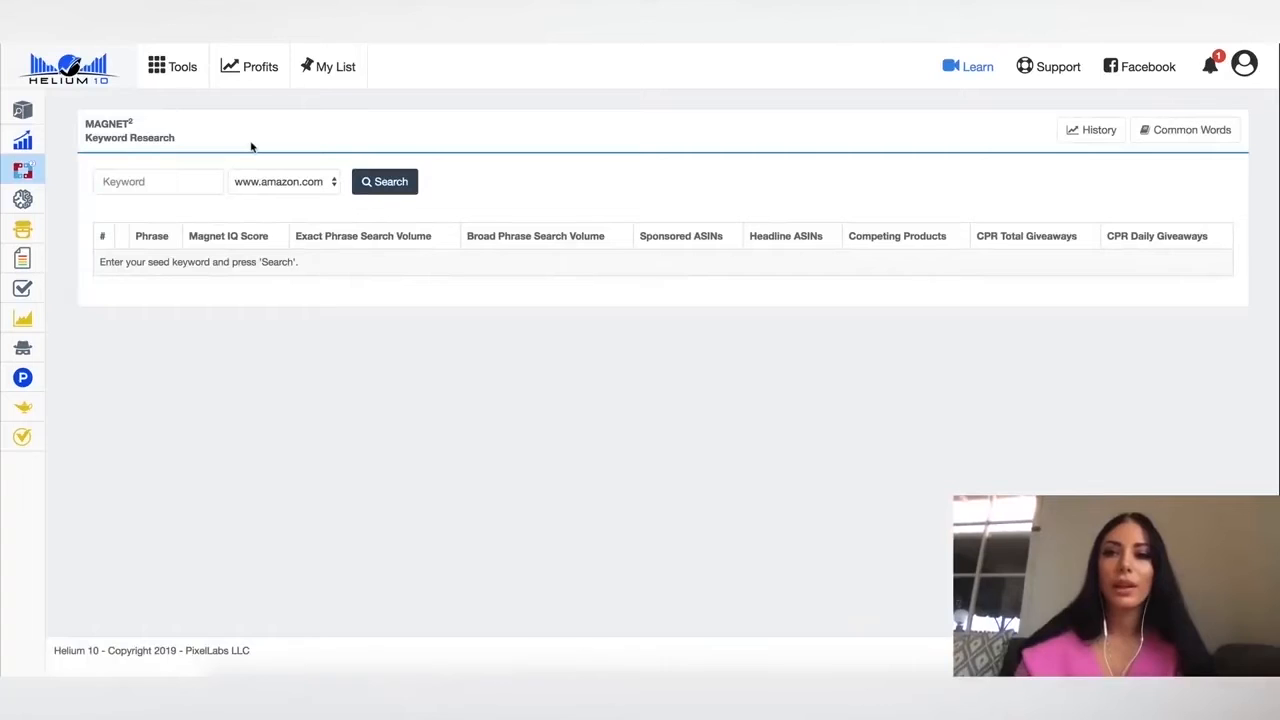
{"action": "mouse_move", "coordinate": [57, 166]}
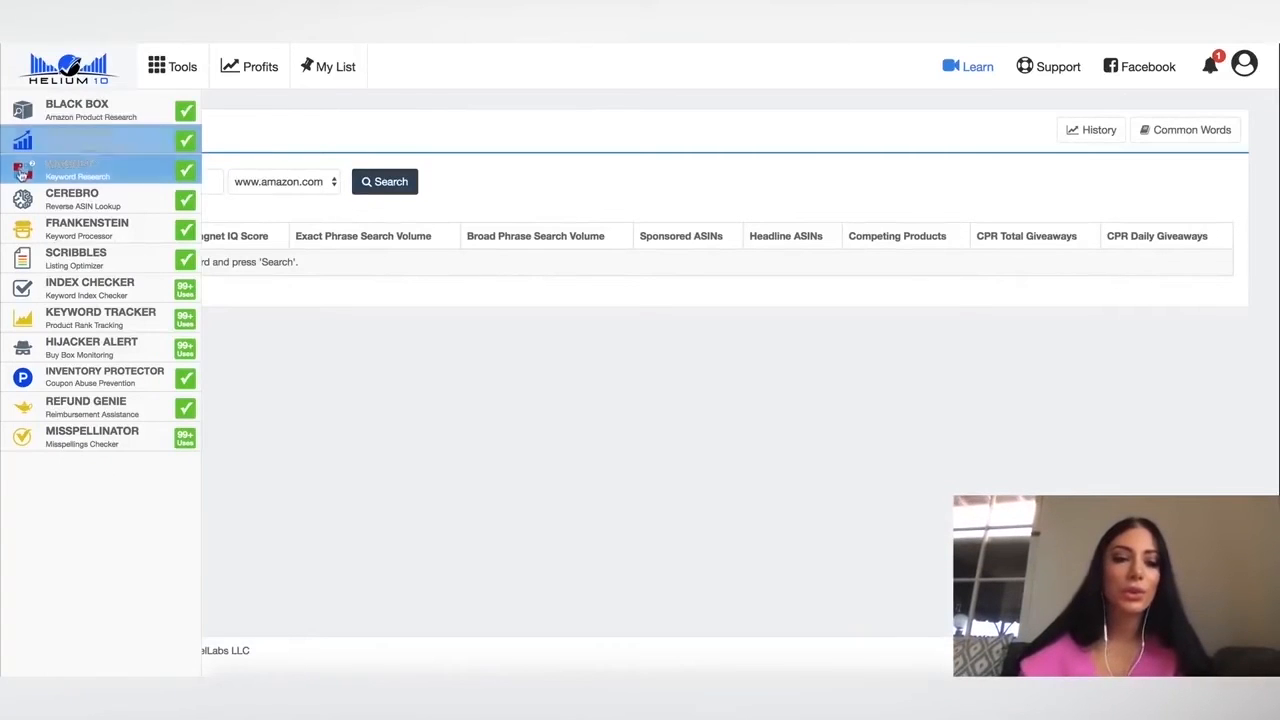
{"action": "left_click", "coordinate": [90, 173]}
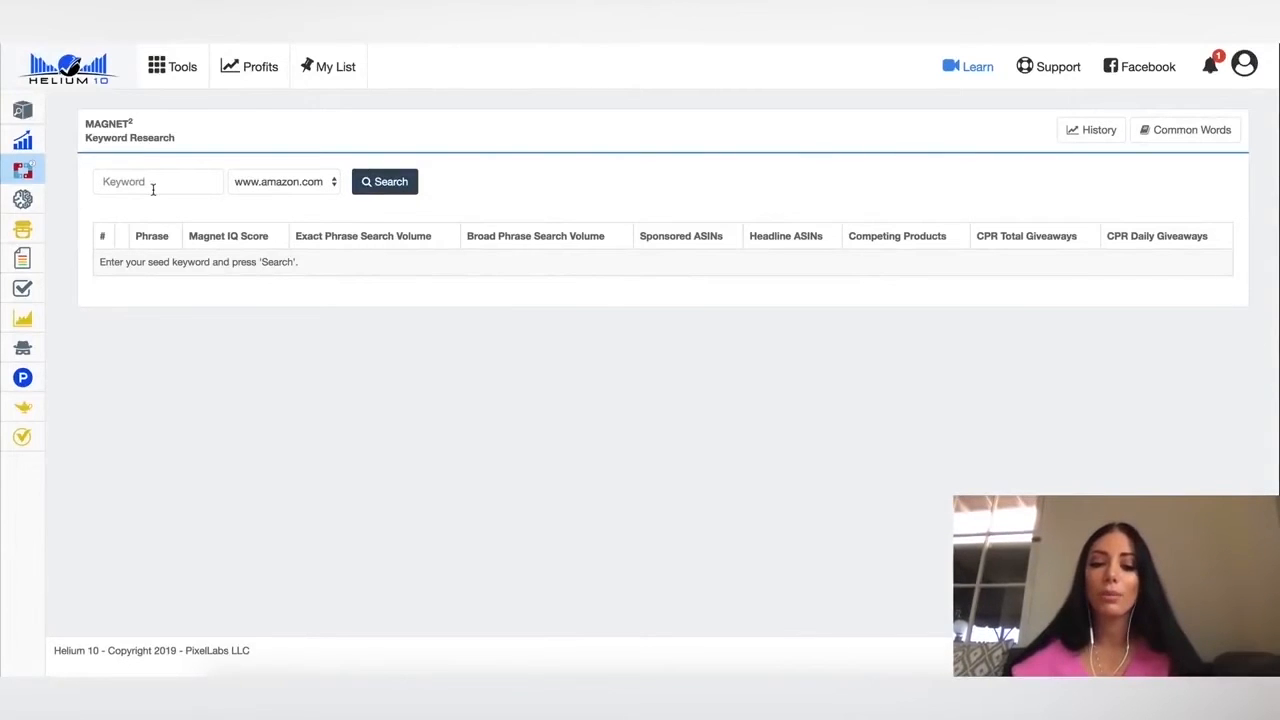
{"action": "left_click", "coordinate": [153, 189]}
{"action": "type", "text": "pool float"}
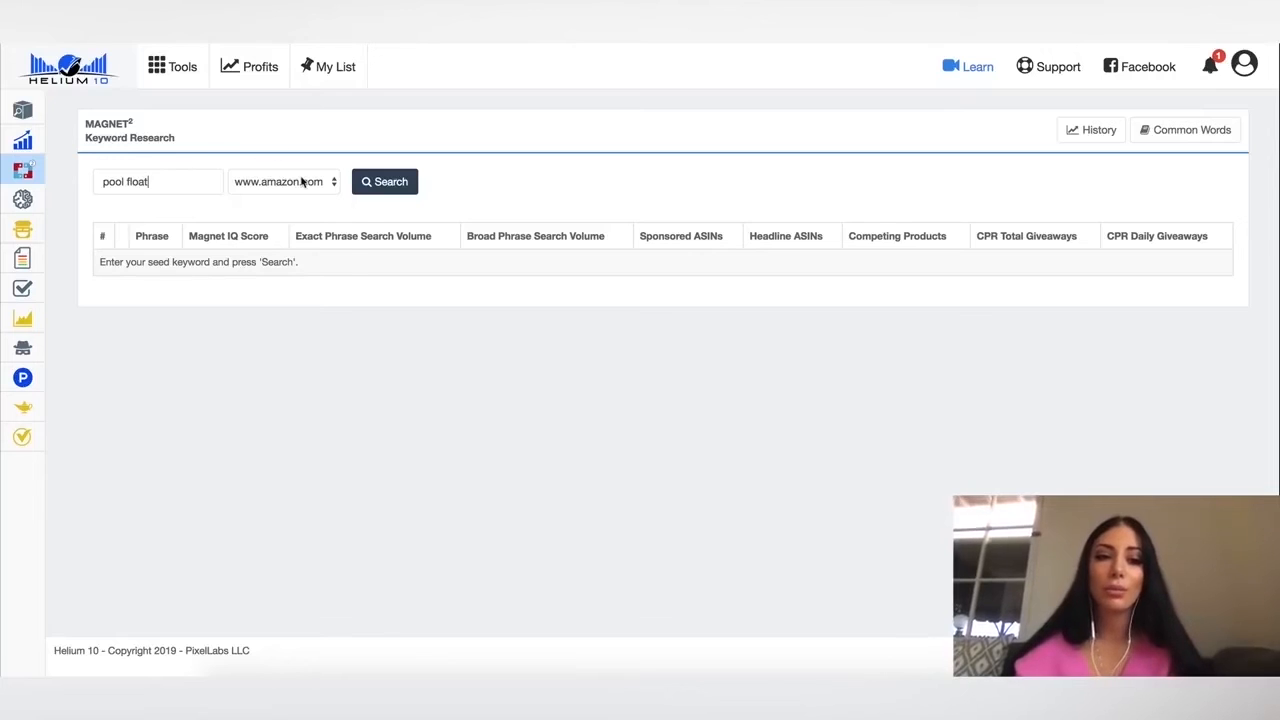
{"action": "left_click", "coordinate": [302, 181]}
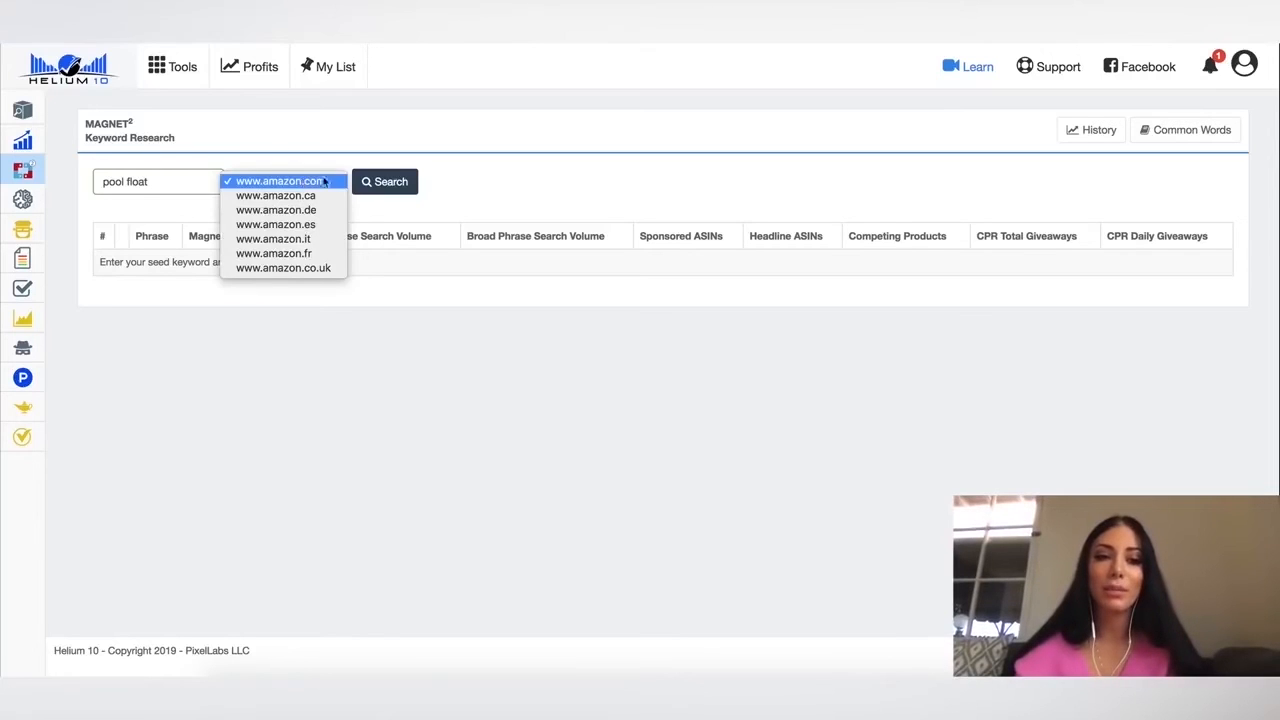
{"action": "left_click", "coordinate": [390, 182]}
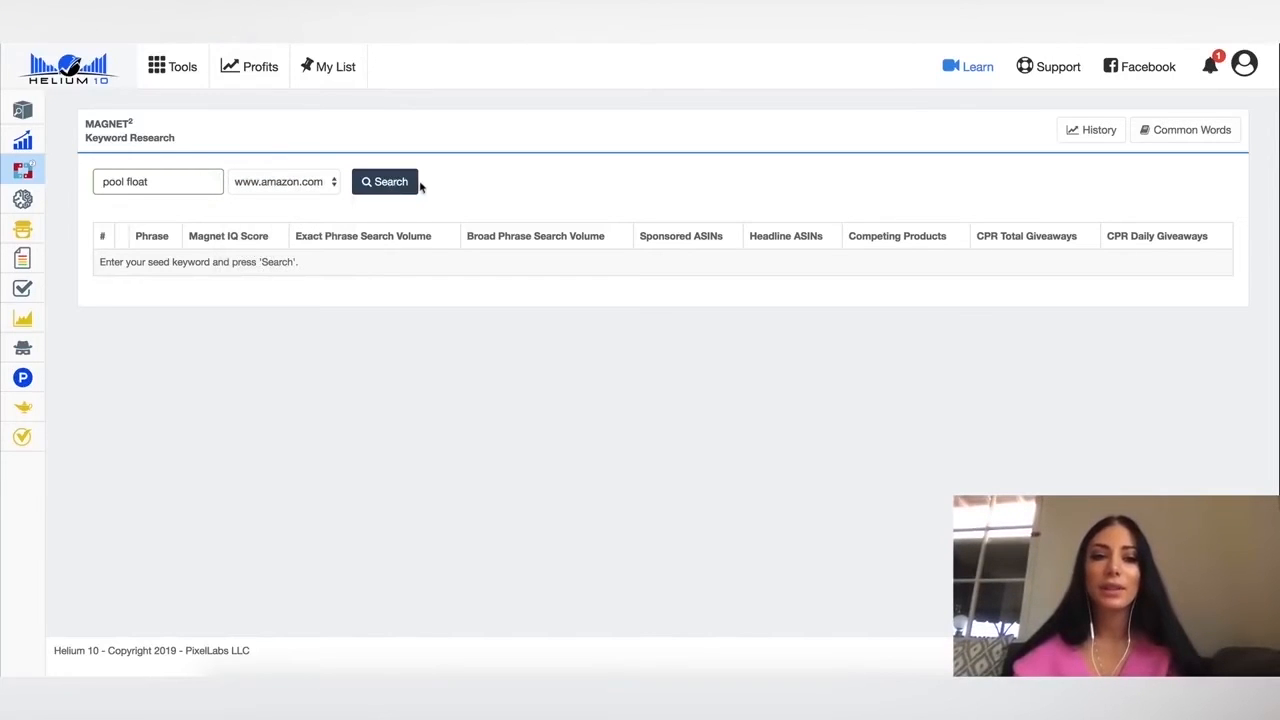
{"action": "left_click", "coordinate": [395, 184]}
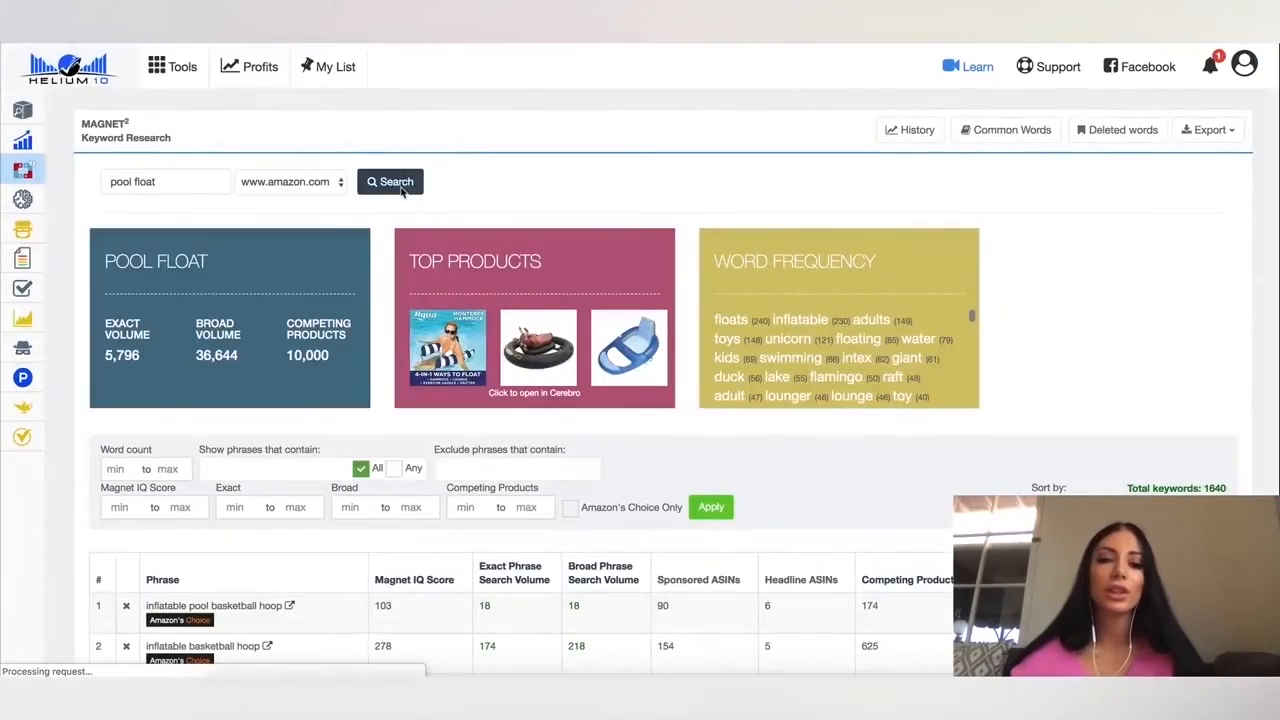
Step: Review the pool float keyword summary and metrics, and highlight the phrase "inflatable pool basketball hoop"
{"action": "scroll", "coordinate": [88, 316], "scroll_direction": "down", "scroll_amount": 1}
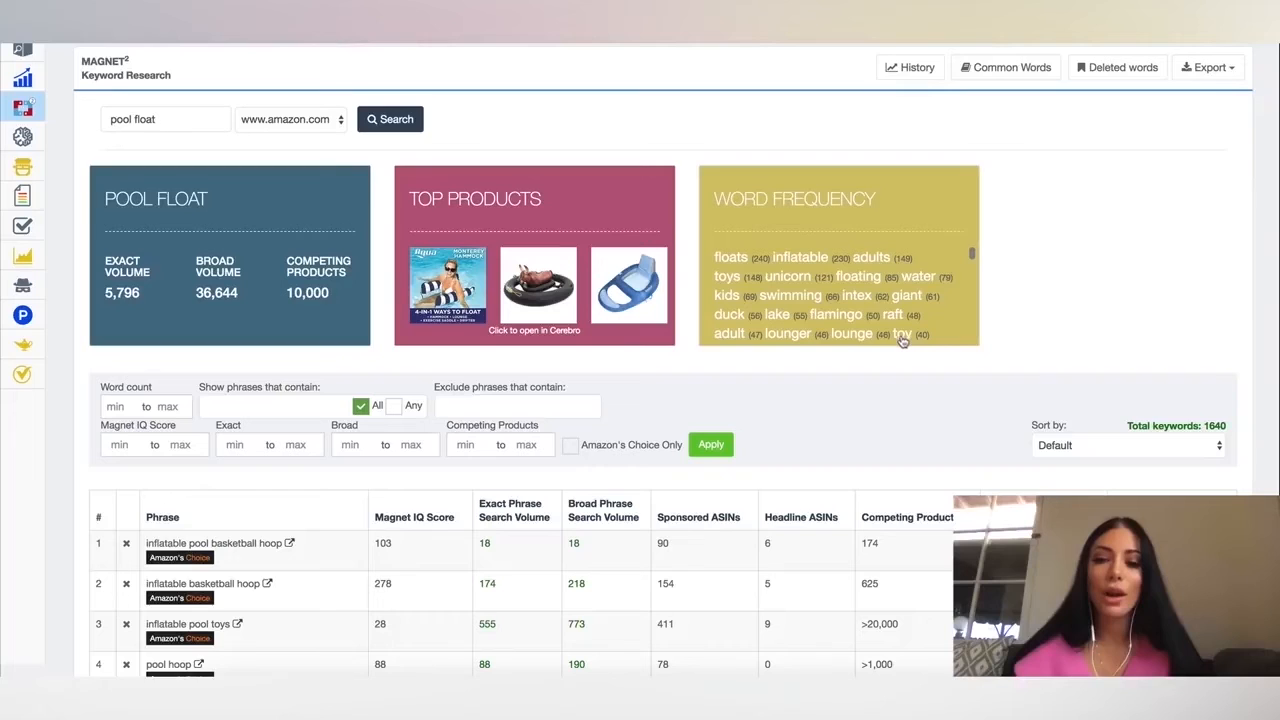
{"action": "scroll", "coordinate": [566, 330], "scroll_direction": "down", "scroll_amount": 2}
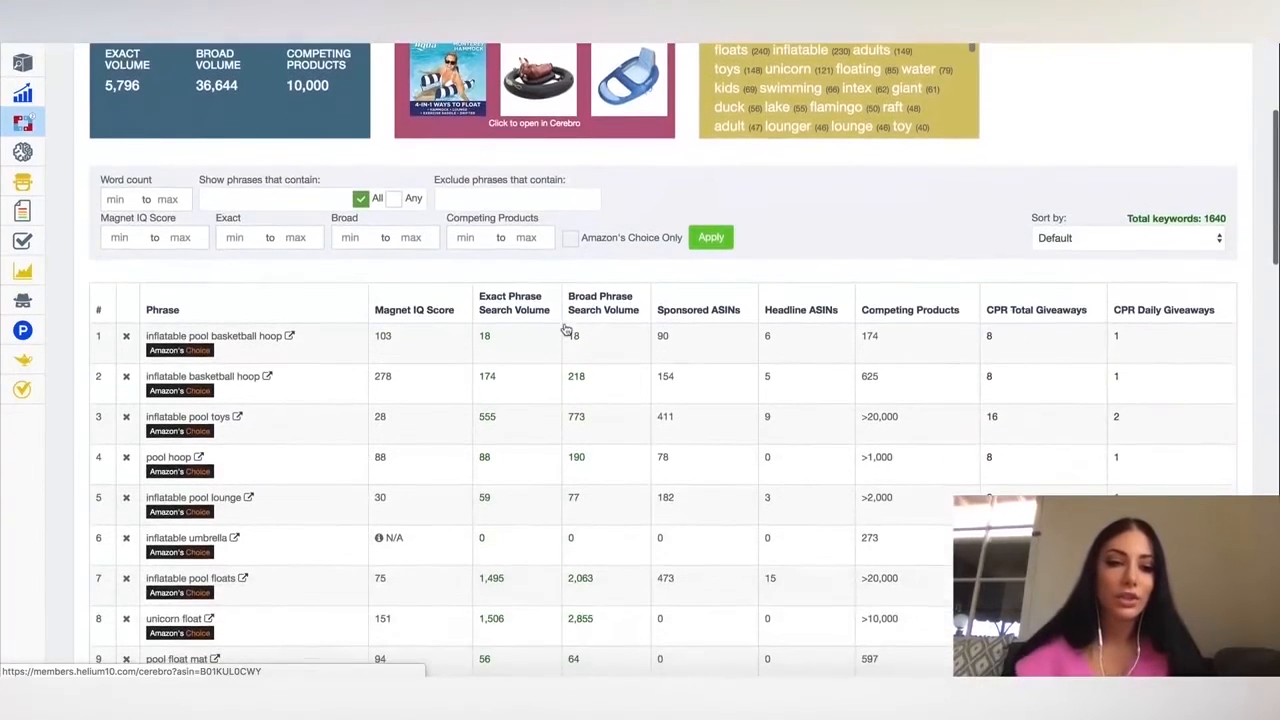
{"action": "scroll", "coordinate": [300, 323], "scroll_direction": "down", "scroll_amount": 1}
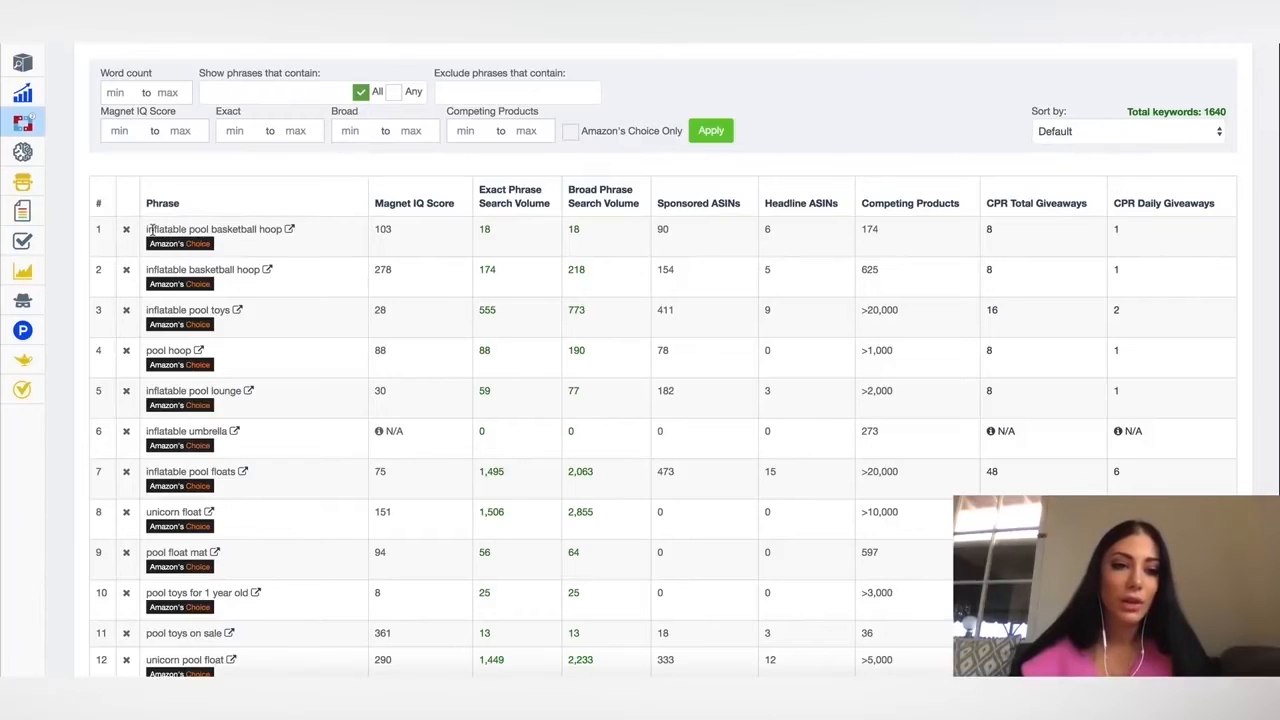
{"action": "left_click_drag", "start_coordinate": [147, 230], "coordinate": [274, 233]}
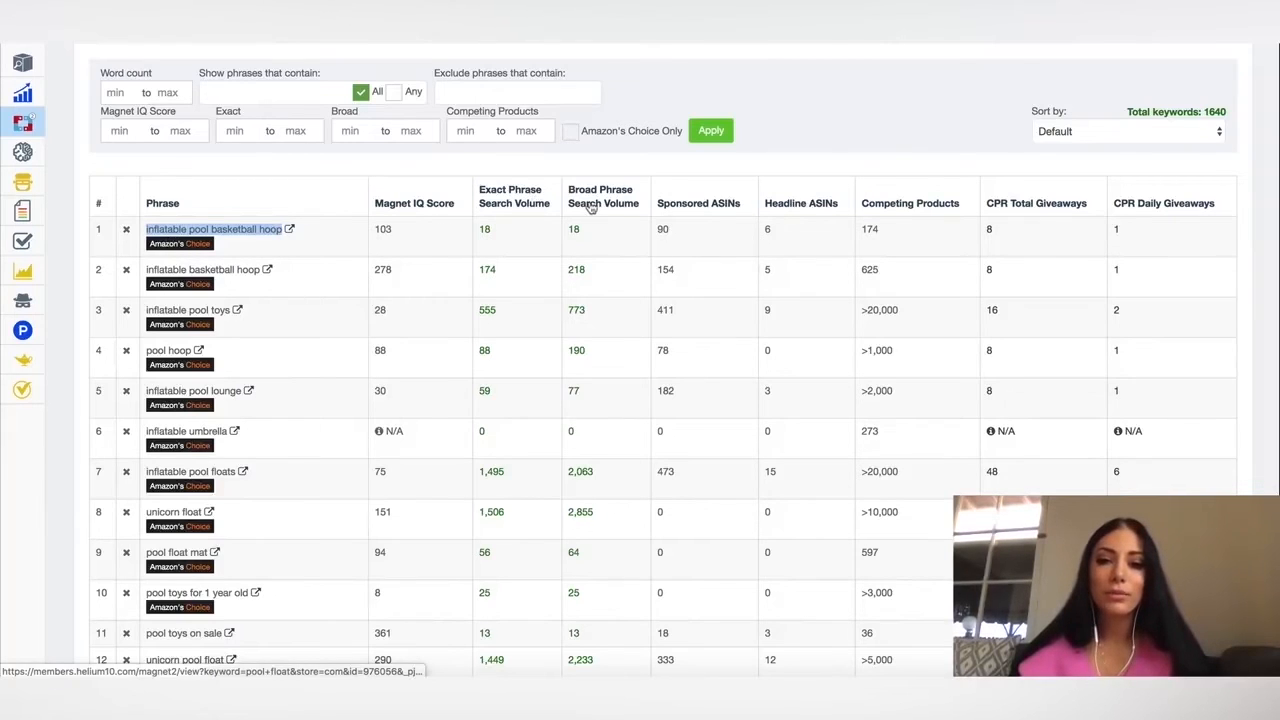
Step: Sort the keywords by Magnet IQ Score from high to low and highlight the phrase "intex wishing well pool"
{"action": "left_click", "coordinate": [416, 206]}
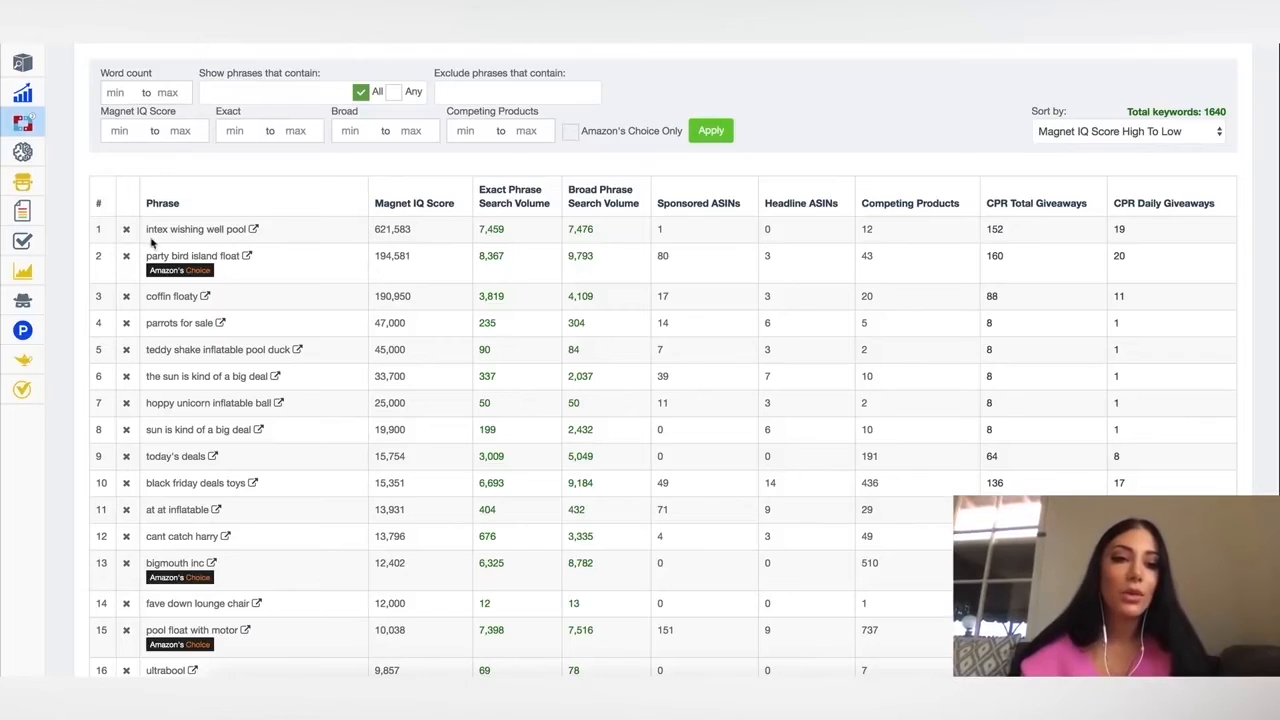
{"action": "left_click_drag", "start_coordinate": [163, 229], "coordinate": [250, 229]}
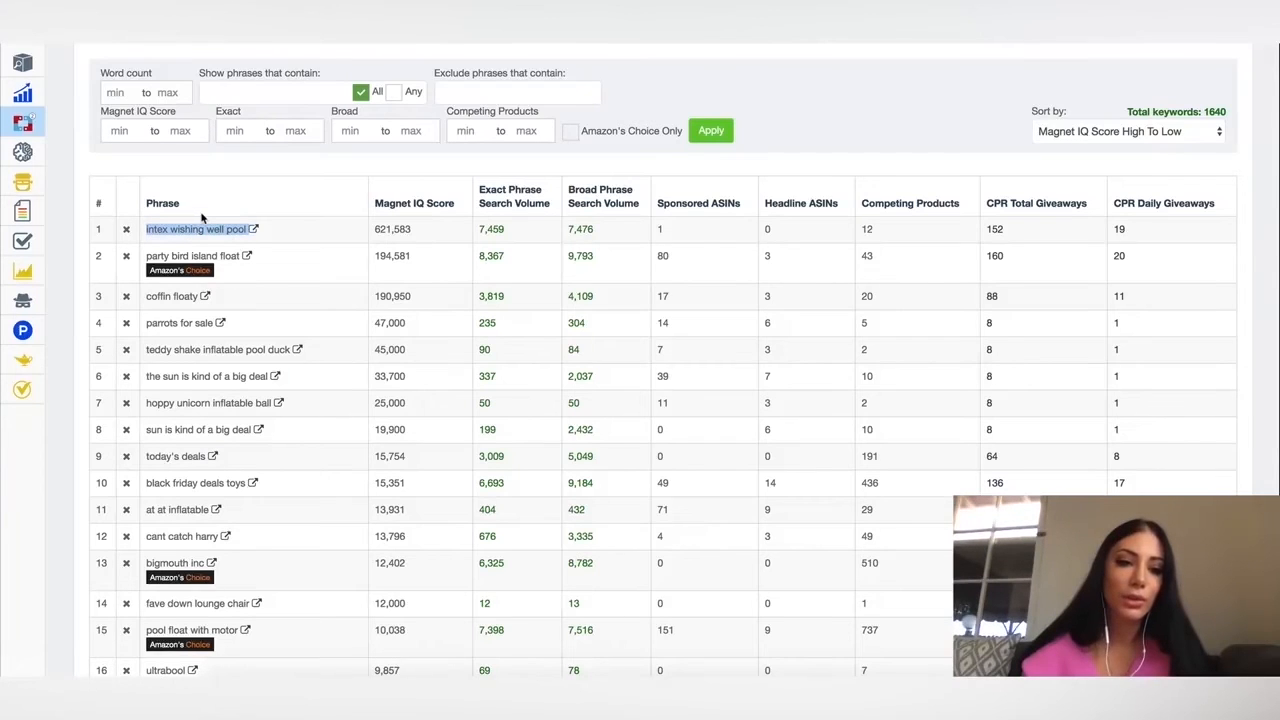
{"action": "scroll", "coordinate": [204, 311], "scroll_direction": "down", "scroll_amount": 1}
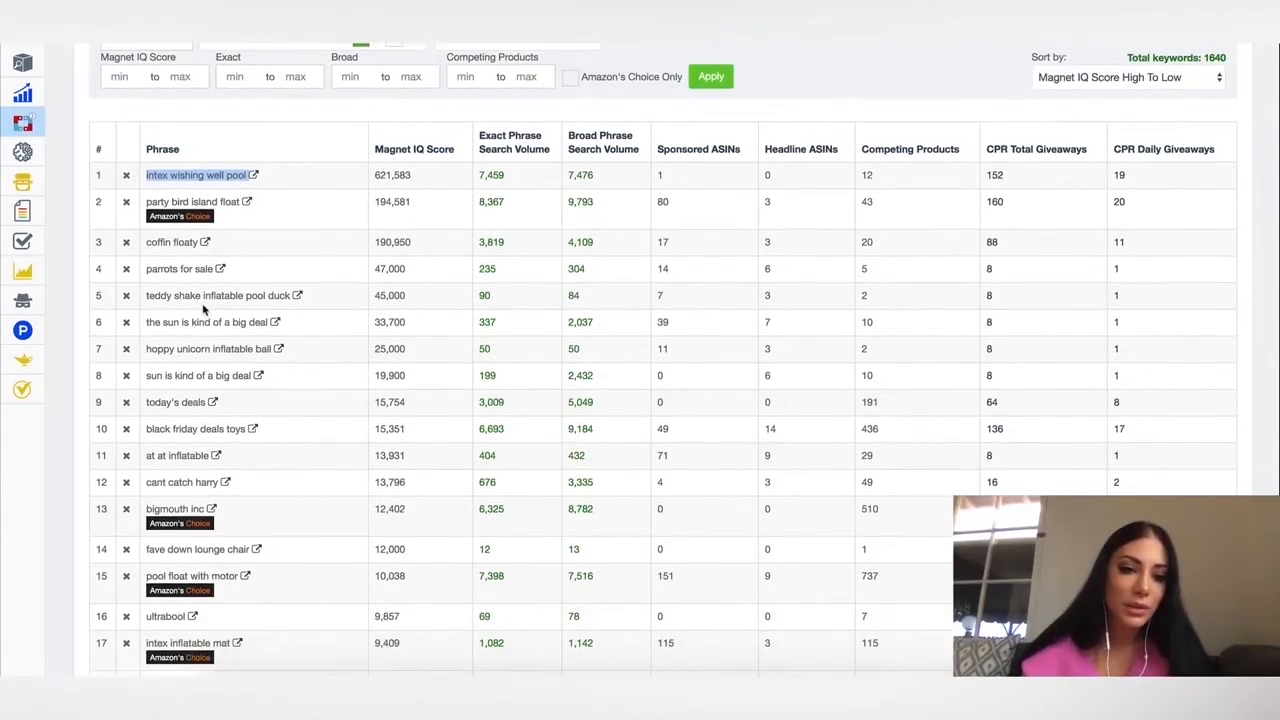
Step: Examine the pool float keywords ranked by Magnet IQ Score and highlight the phrase "inflatable pool in warehouse deals"
{"action": "scroll", "coordinate": [204, 311], "scroll_direction": "down", "scroll_amount": 1}
{"action": "scroll", "coordinate": [203, 305], "scroll_direction": "down", "scroll_amount": 1}
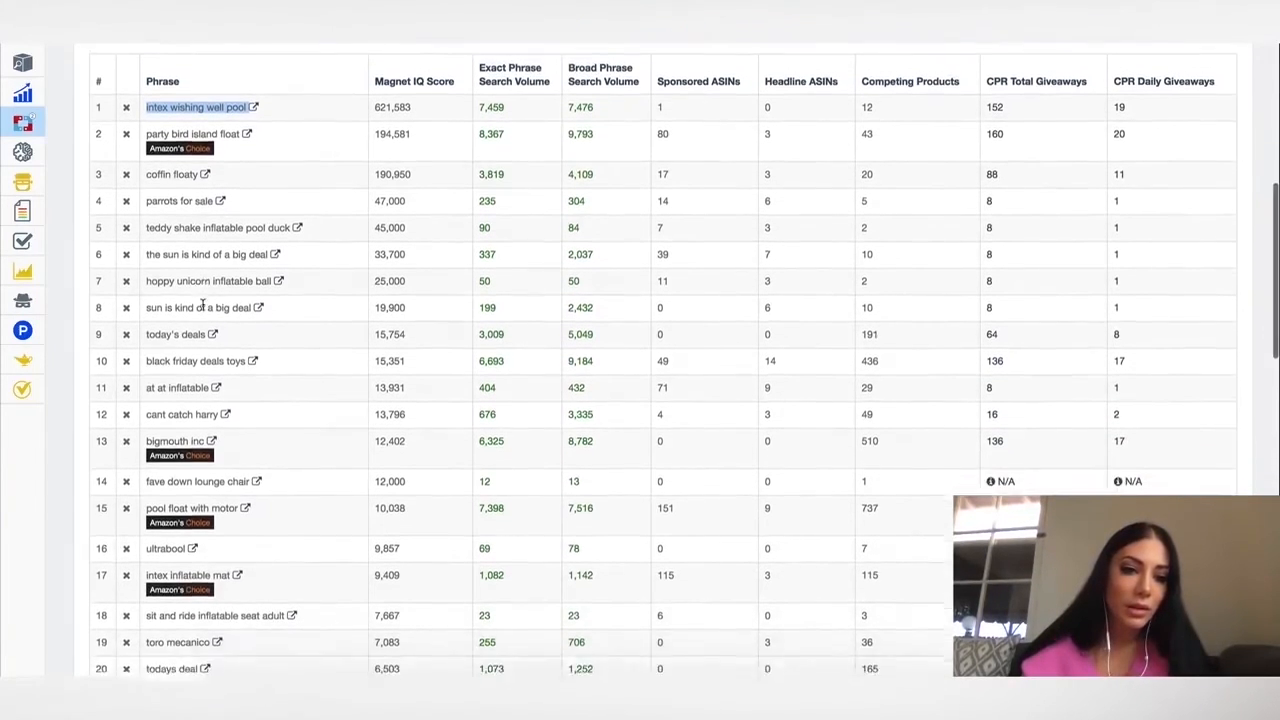
{"action": "scroll", "coordinate": [167, 366], "scroll_direction": "down", "scroll_amount": 2}
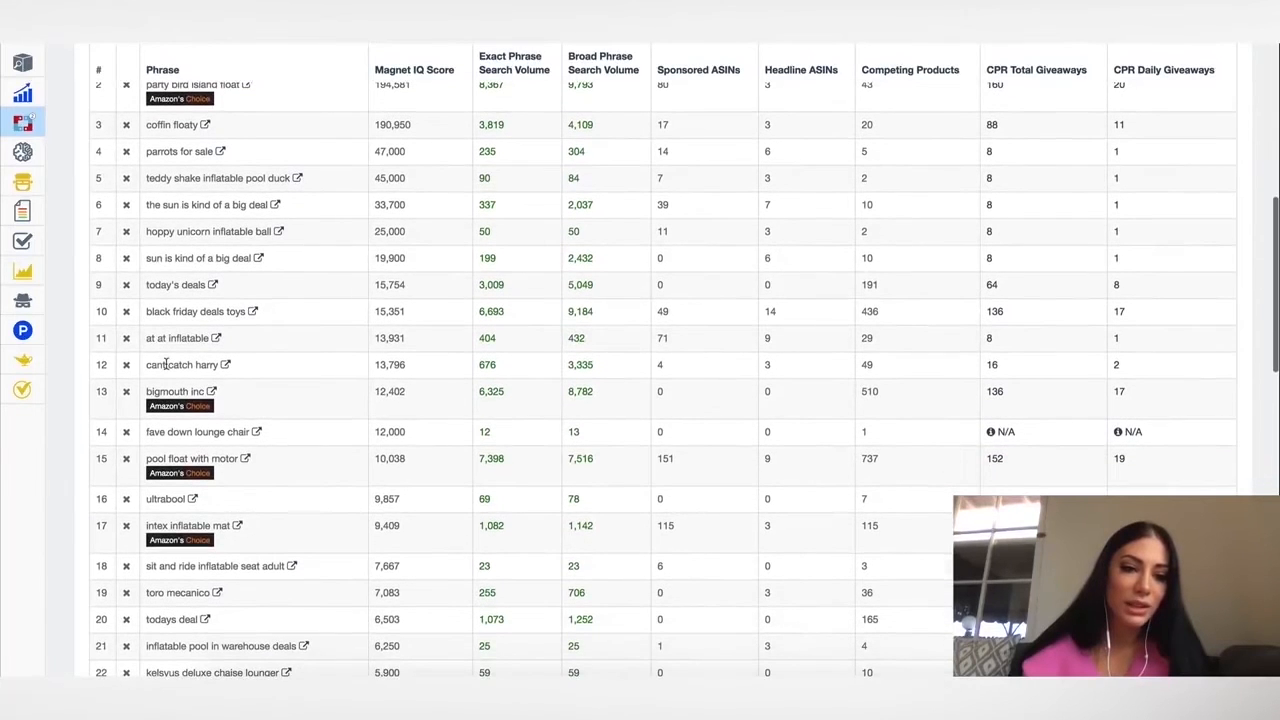
{"action": "scroll", "coordinate": [166, 366], "scroll_direction": "down", "scroll_amount": 2}
{"action": "scroll", "coordinate": [166, 368], "scroll_direction": "down", "scroll_amount": 5}
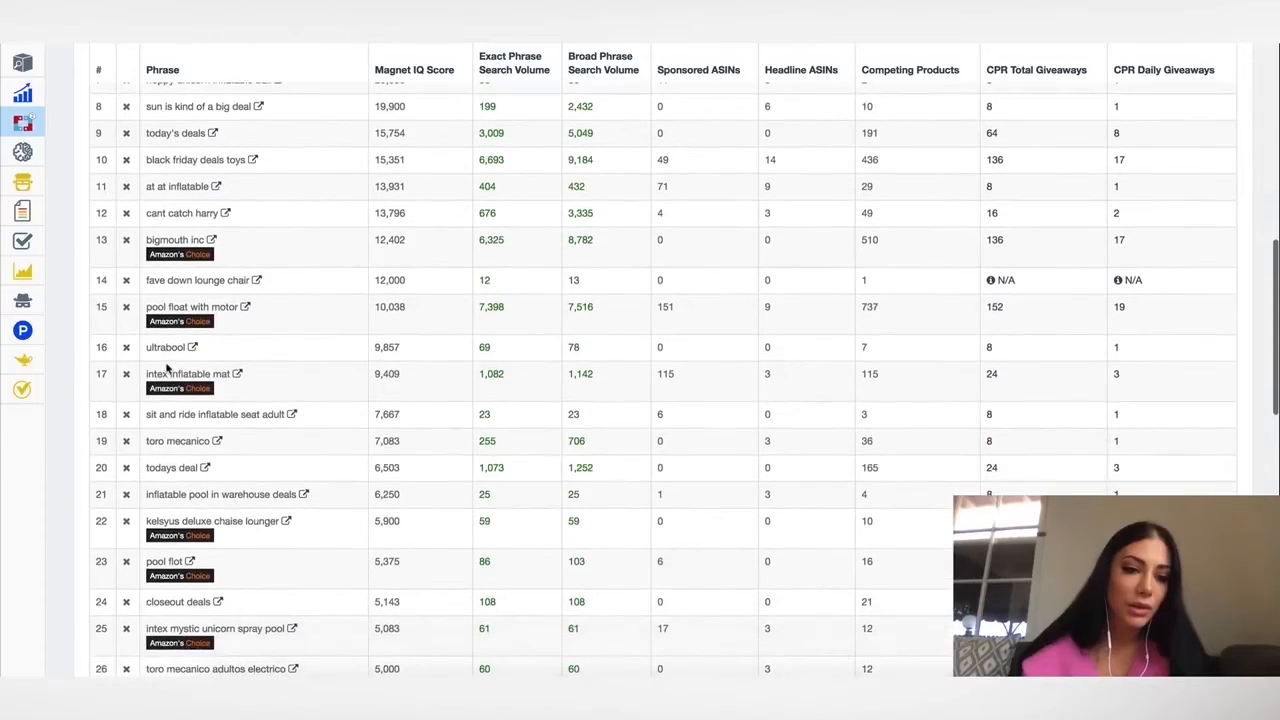
{"action": "scroll", "coordinate": [169, 410], "scroll_direction": "down", "scroll_amount": 5}
{"action": "scroll", "coordinate": [170, 407], "scroll_direction": "down", "scroll_amount": 5}
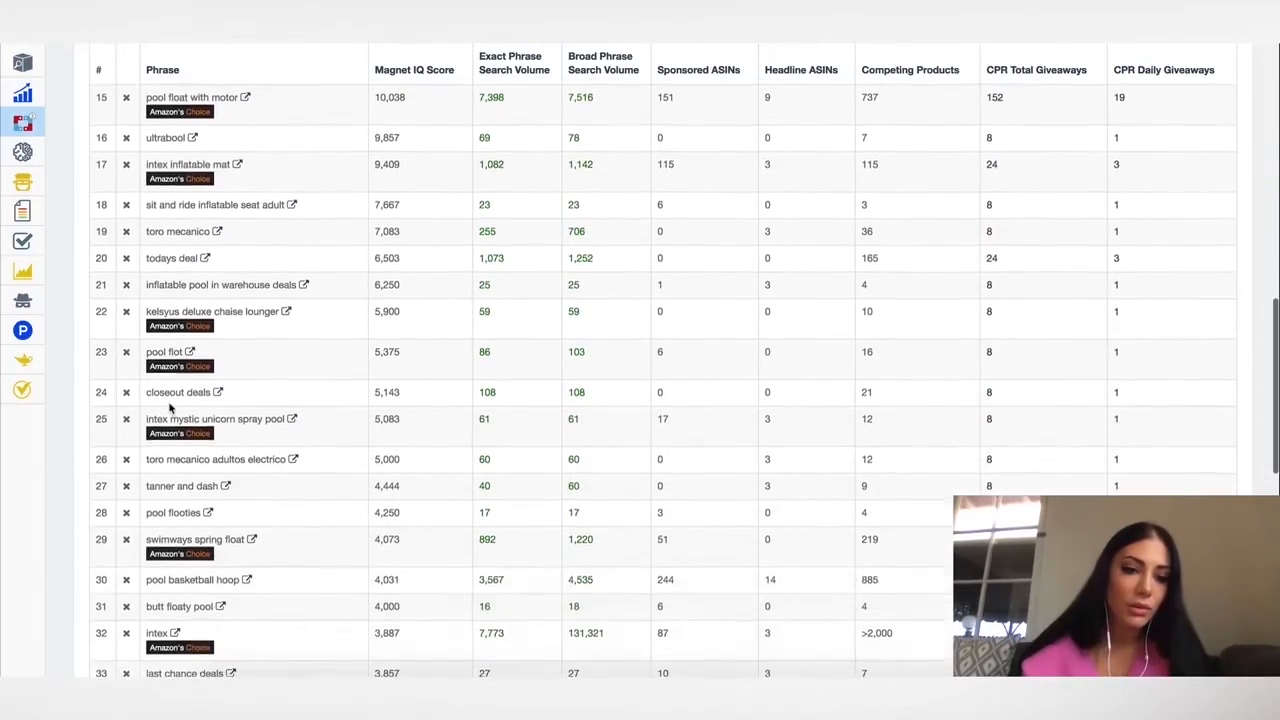
{"action": "left_click_drag", "start_coordinate": [146, 283], "coordinate": [297, 283]}
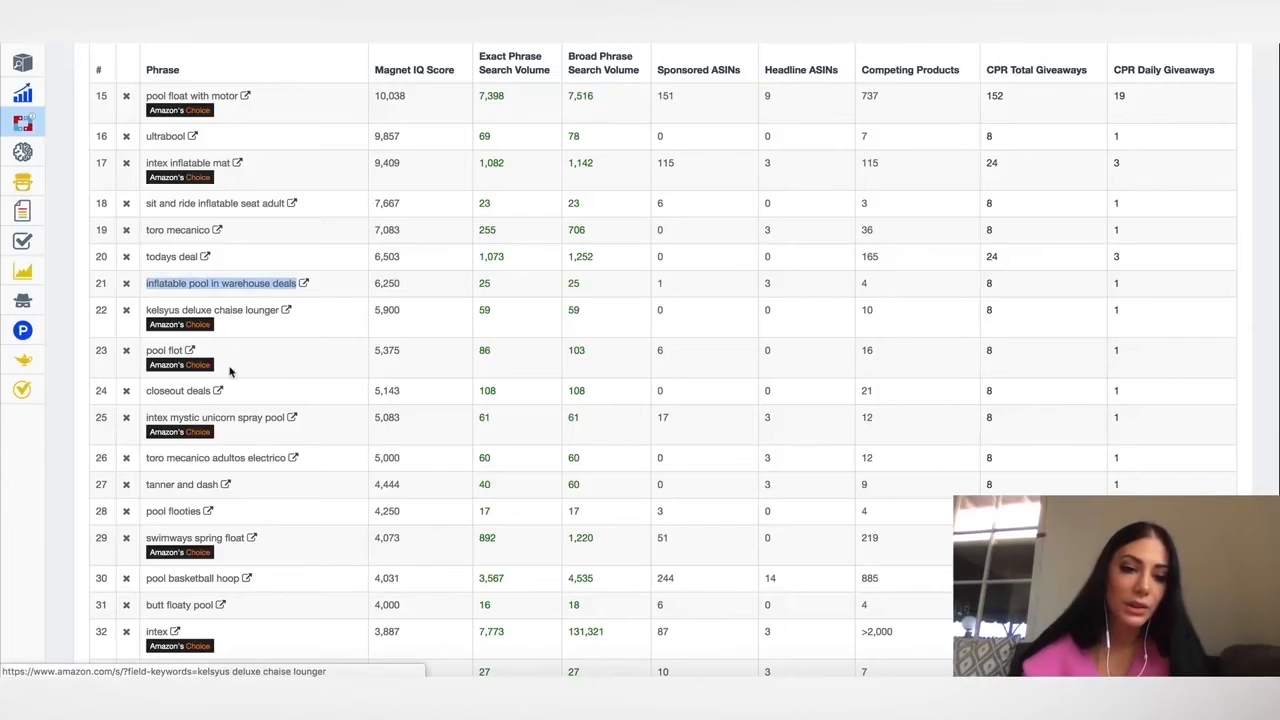
Step: Review the keywords further down the list, highlighting the phrases "pool flooties" and "pool basketball hoop"
{"action": "scroll", "coordinate": [229, 370], "scroll_direction": "down", "scroll_amount": 5}
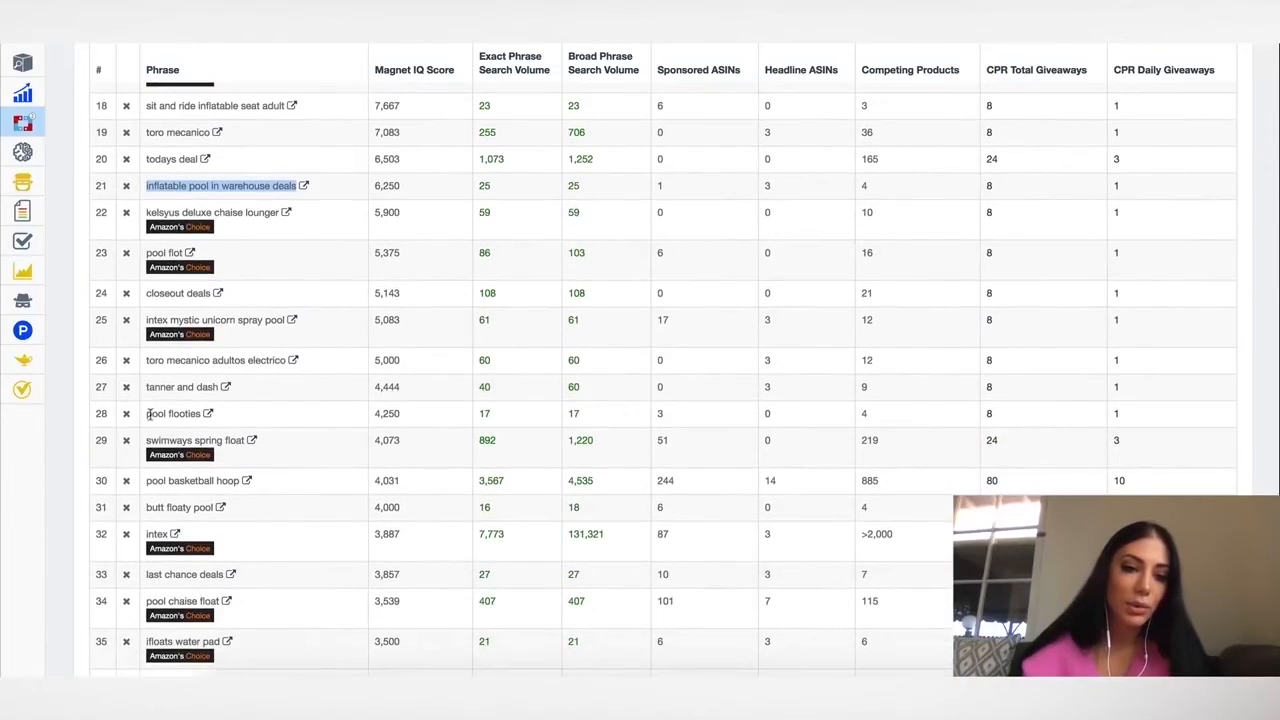
{"action": "left_click_drag", "start_coordinate": [148, 415], "coordinate": [205, 413]}
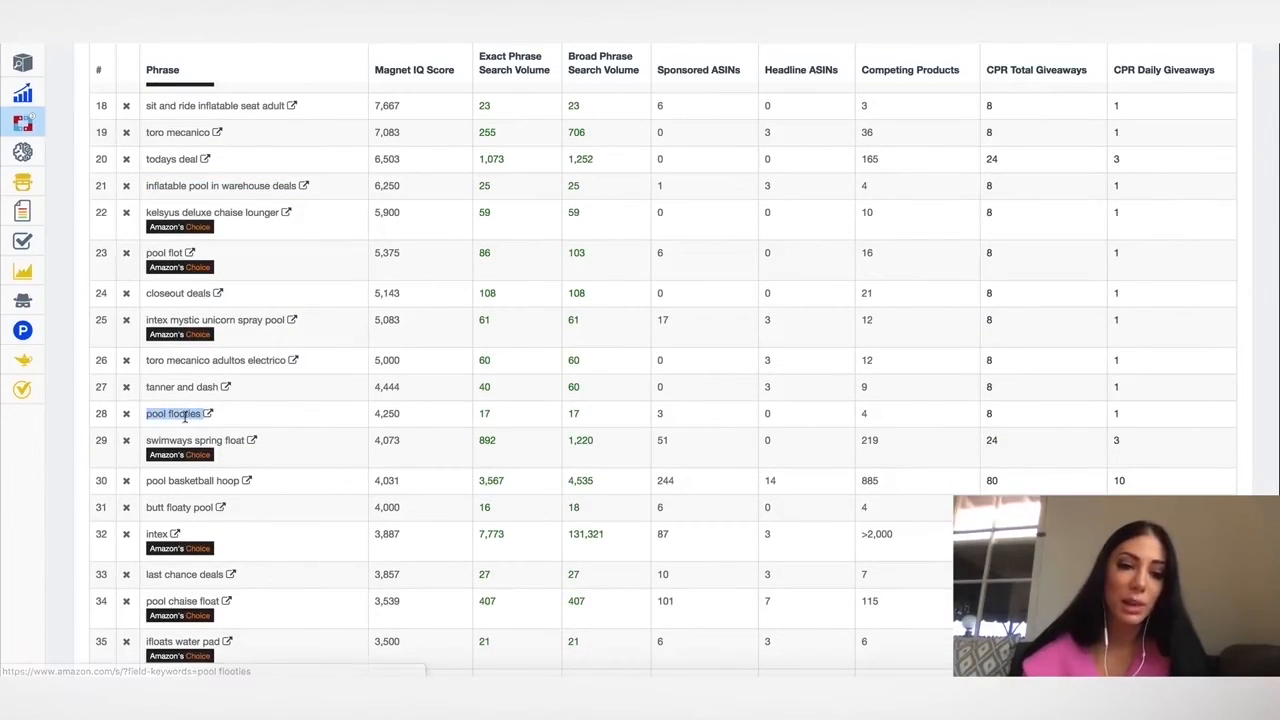
{"action": "scroll", "coordinate": [179, 420], "scroll_direction": "down", "scroll_amount": 1}
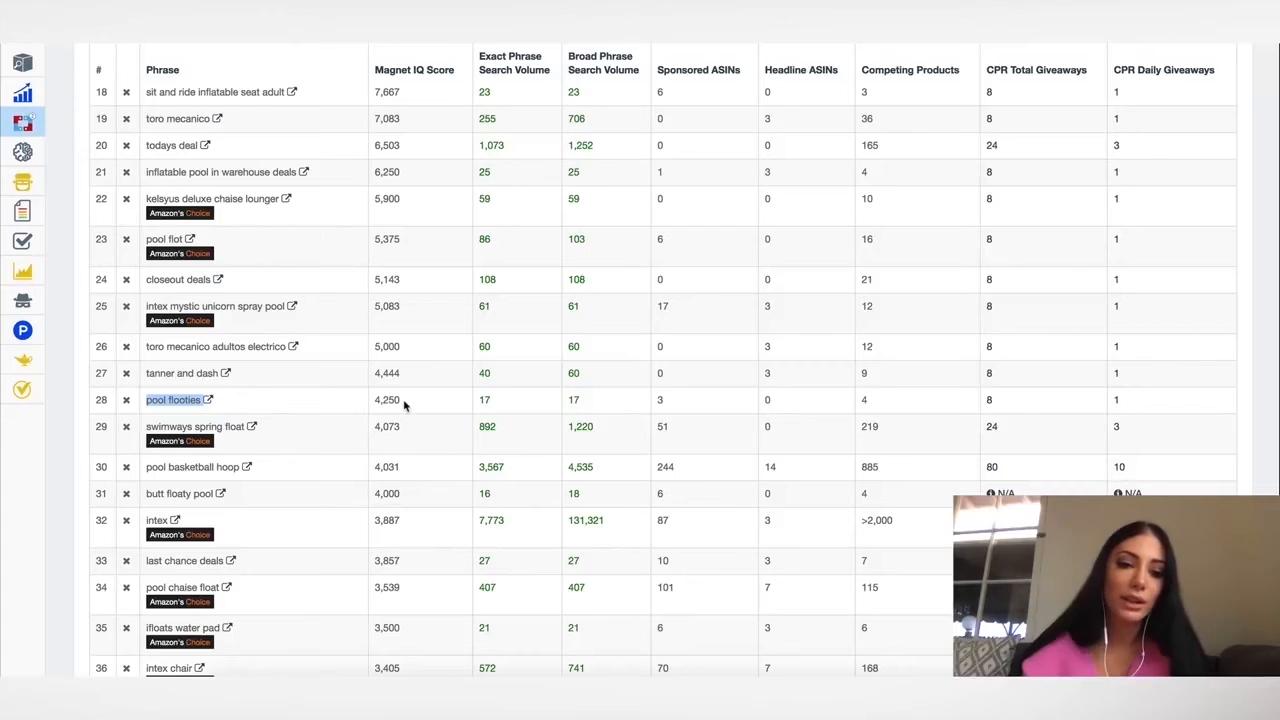
{"action": "left_click_drag", "start_coordinate": [146, 466], "coordinate": [234, 466]}
Step: Sort the pool float keywords by exact phrase search volume from high to low and review the leading phrases
{"action": "scroll", "coordinate": [234, 466], "scroll_direction": "up", "scroll_amount": 10}
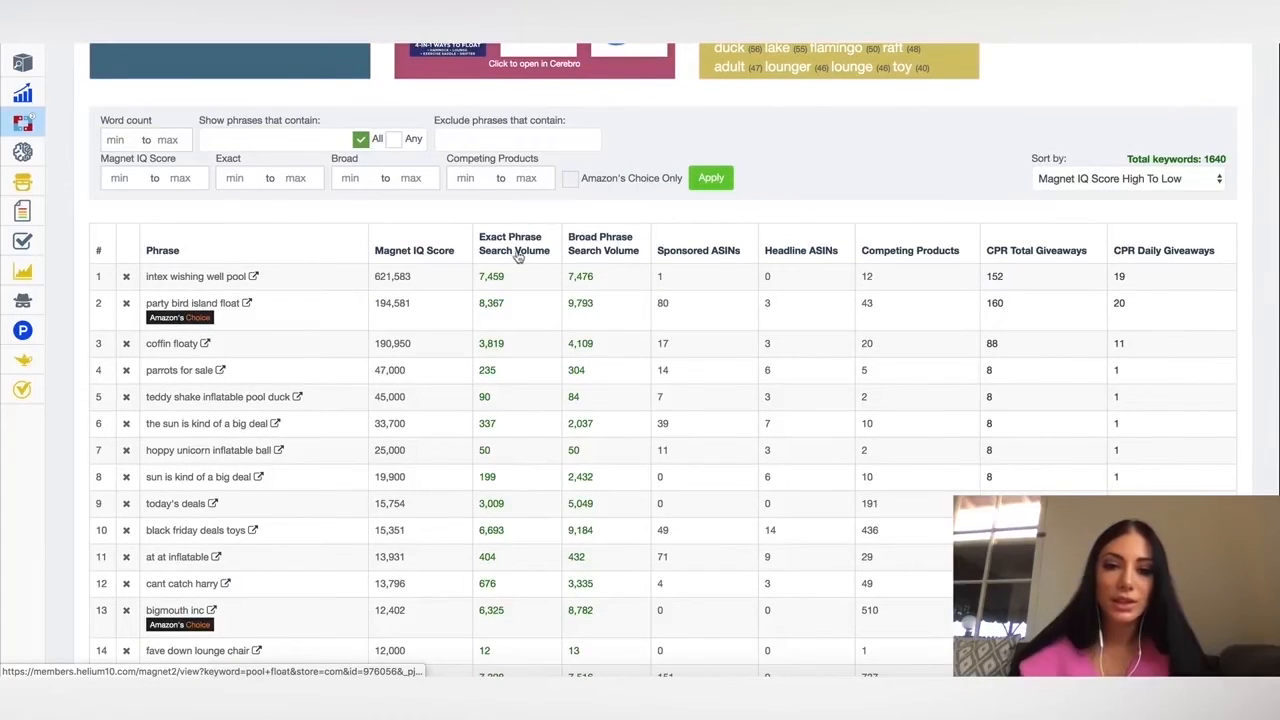
{"action": "mouse_move", "coordinate": [590, 259]}
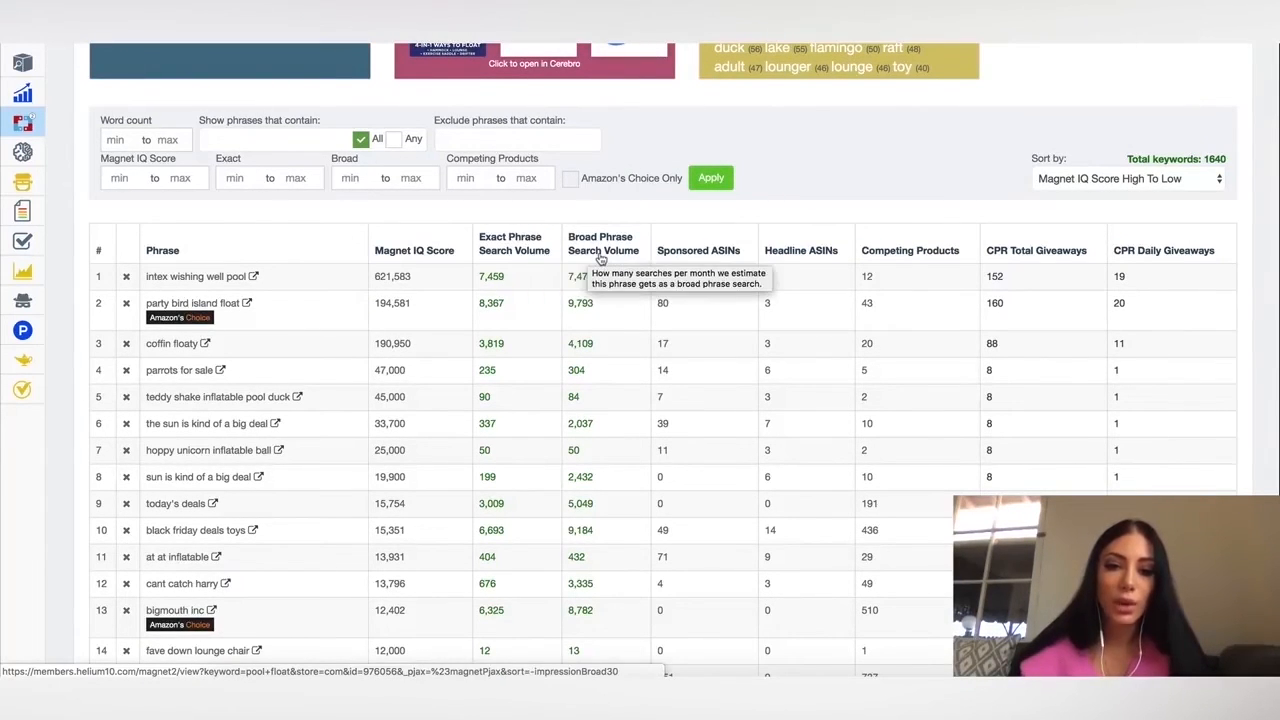
{"action": "scroll", "coordinate": [600, 258], "scroll_direction": "up", "scroll_amount": 1}
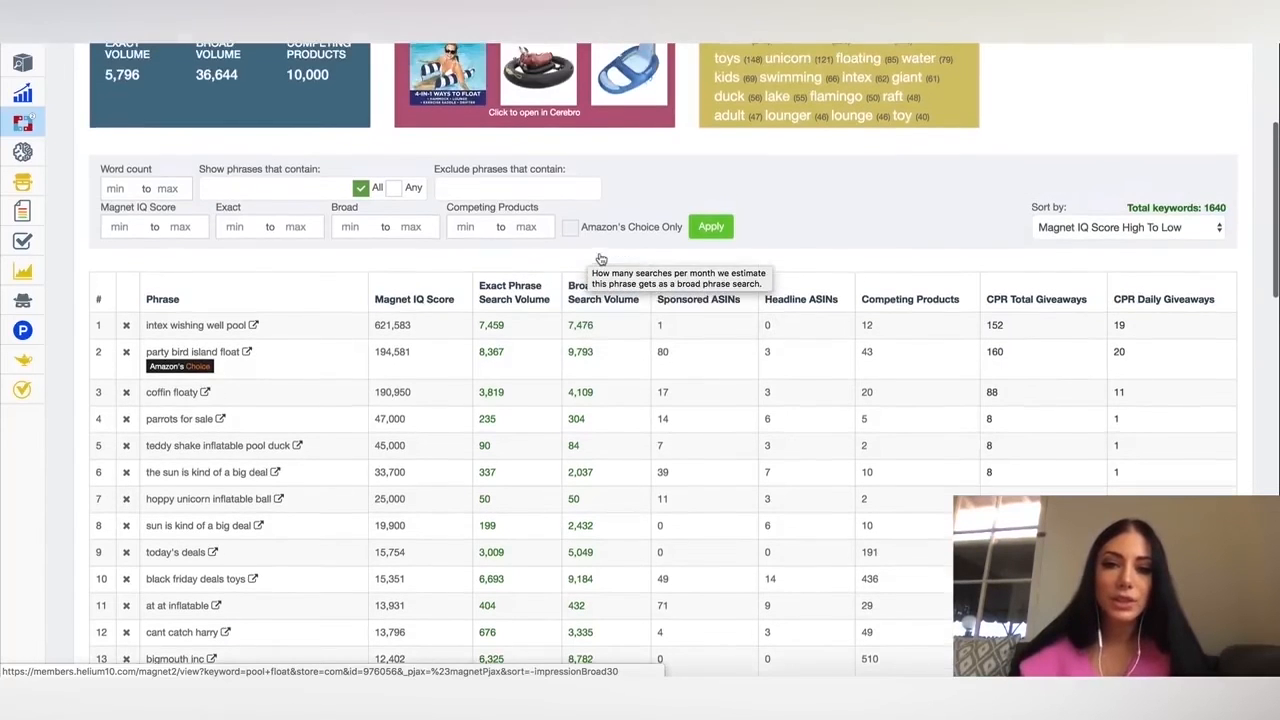
{"action": "left_click", "coordinate": [535, 290]}
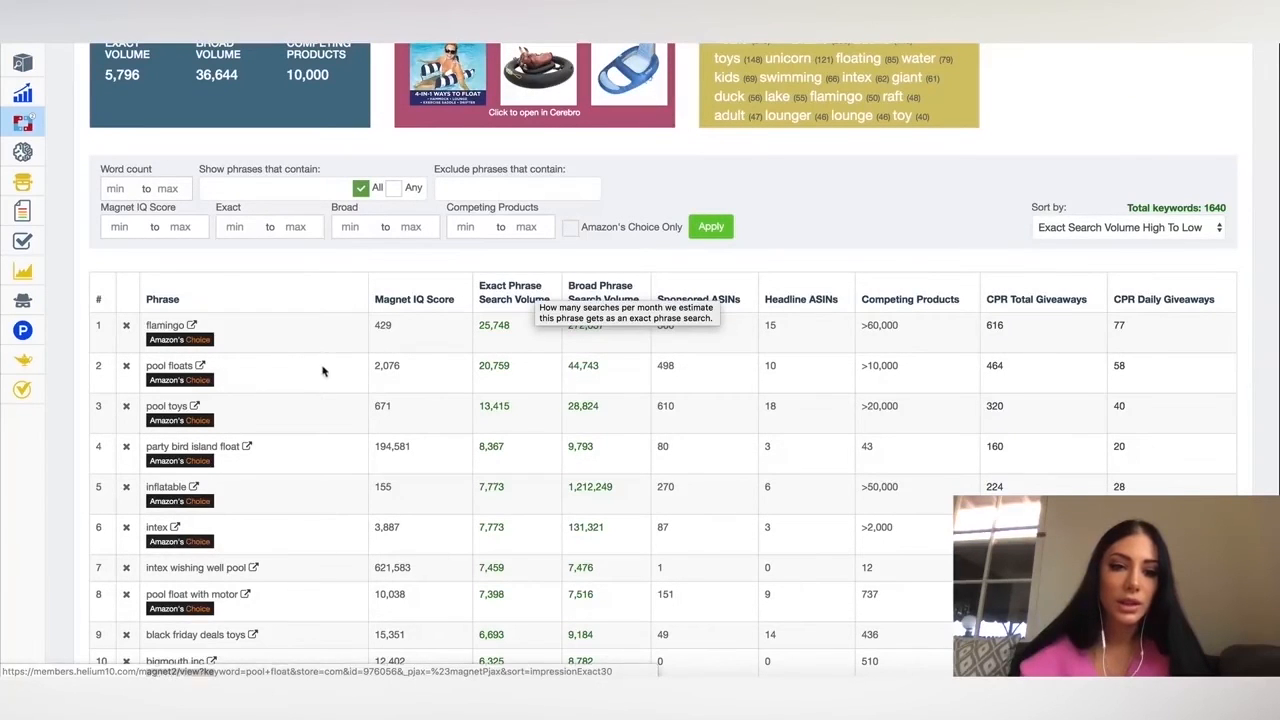
{"action": "scroll", "coordinate": [507, 329], "scroll_direction": "down", "scroll_amount": 1}
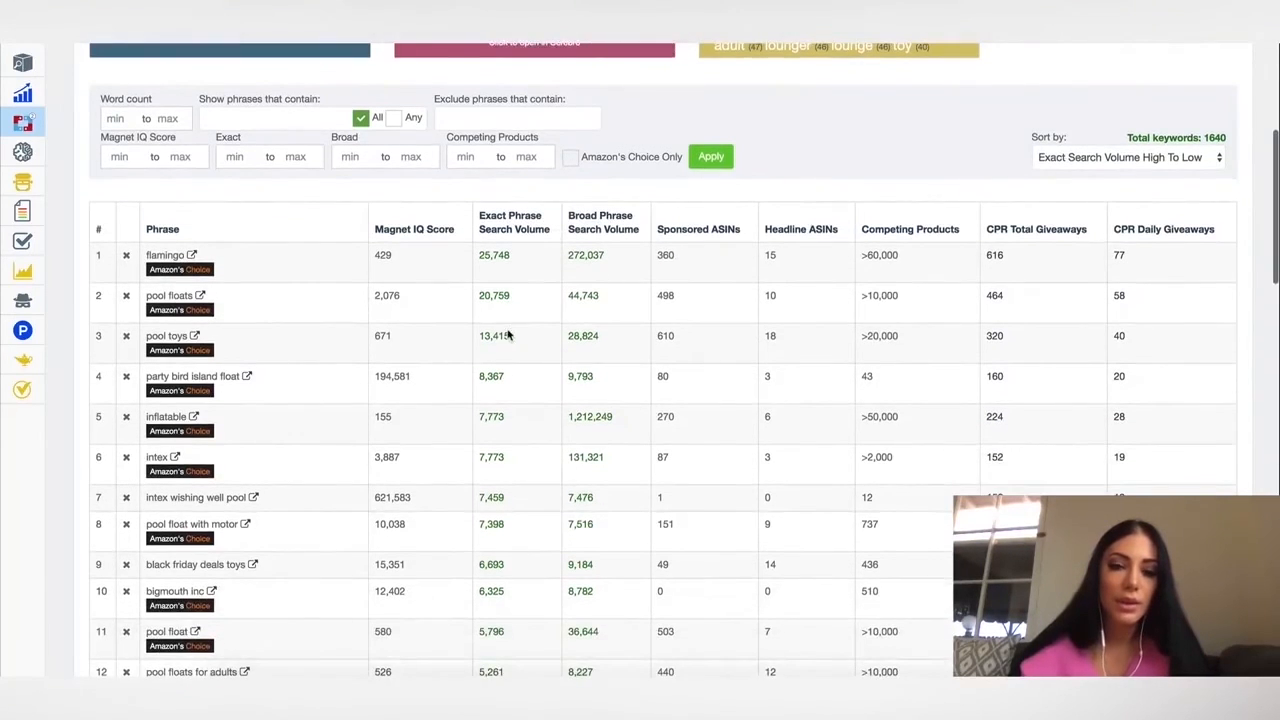
{"action": "scroll", "coordinate": [508, 334], "scroll_direction": "up", "scroll_amount": 3}
Step: Look over the Helium 10 Tools overview page and its tool descriptions
{"action": "scroll", "coordinate": [508, 335], "scroll_direction": "up", "scroll_amount": 1}
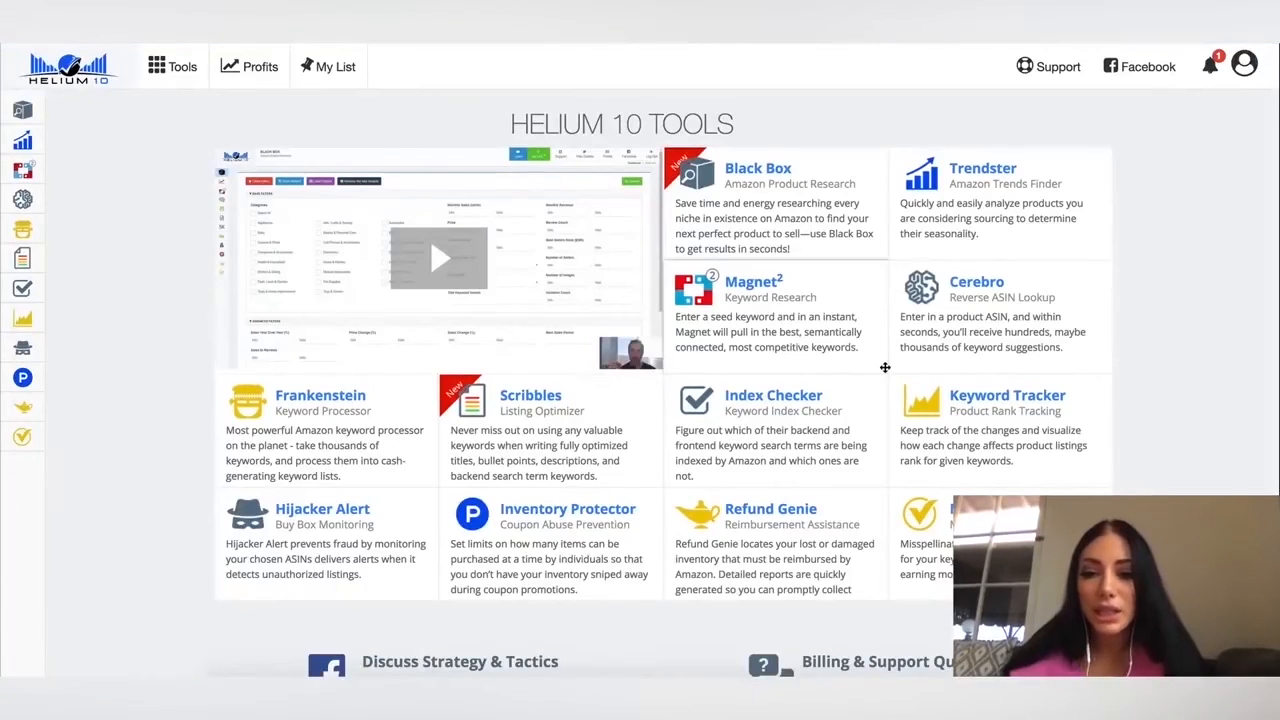
{"action": "scroll", "coordinate": [725, 253], "scroll_direction": "down", "scroll_amount": 1}
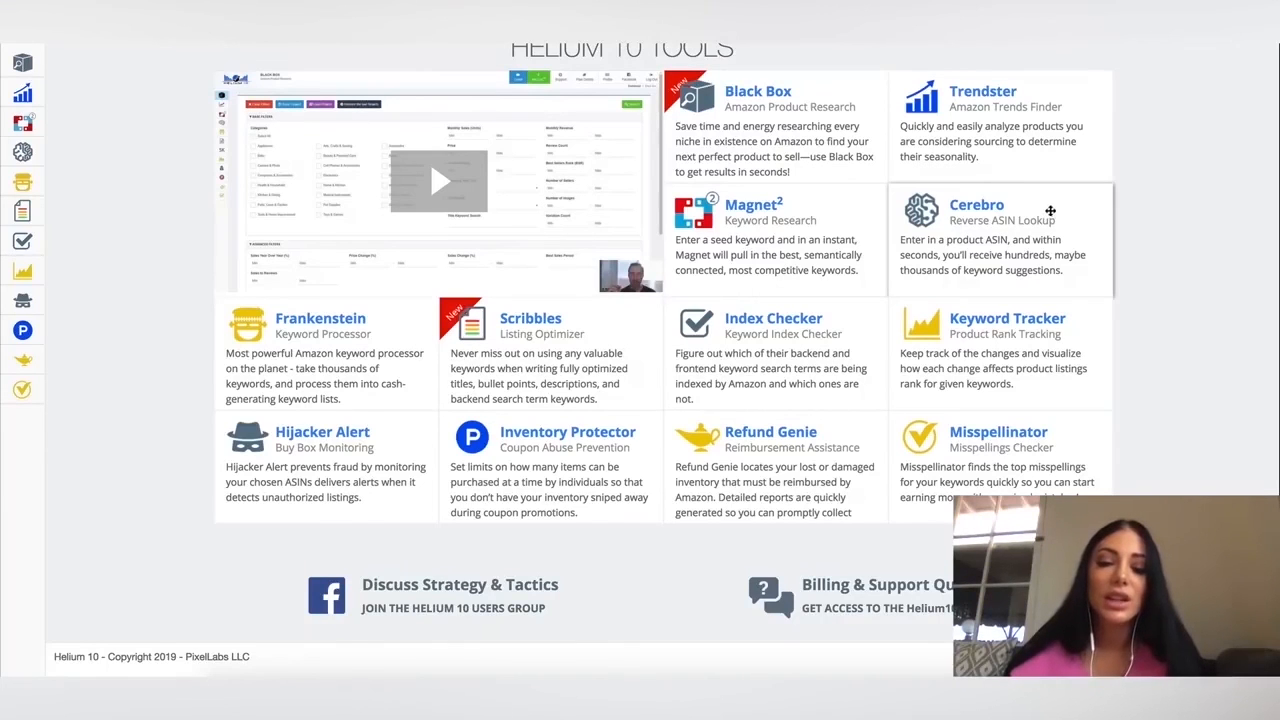
{"action": "scroll", "coordinate": [617, 434], "scroll_direction": "up", "scroll_amount": 2}
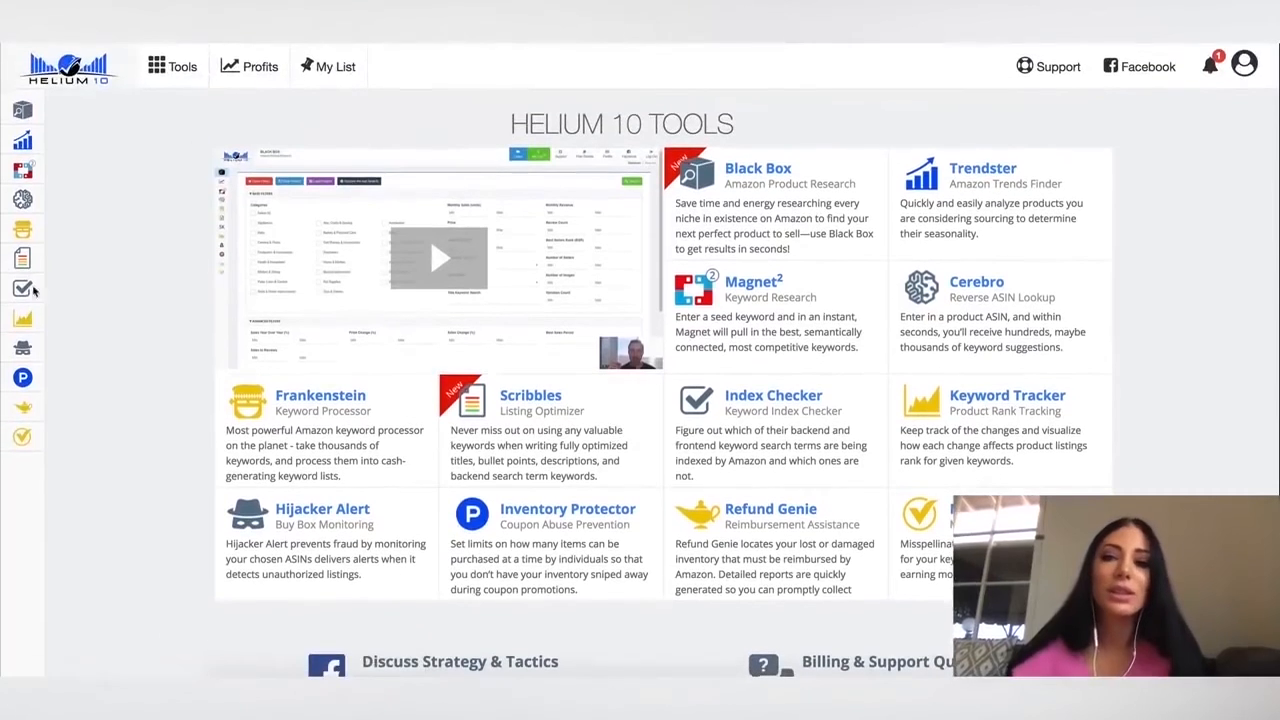